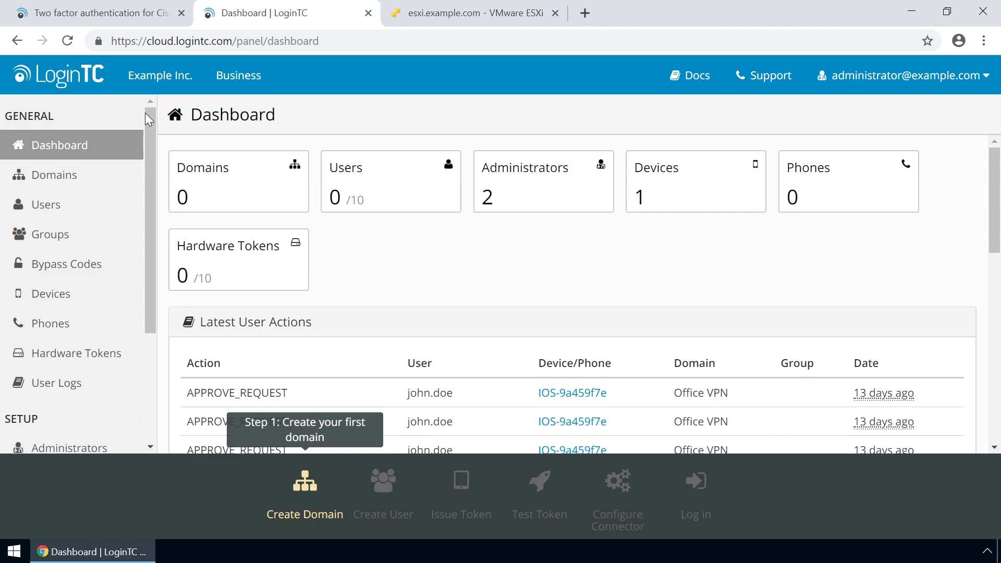
Create the LoginTC domain 'Example Inc. Secure Access' with chair_inc_logo uploaded as its icon
{"action": "left_click", "coordinate": [75, 176]}
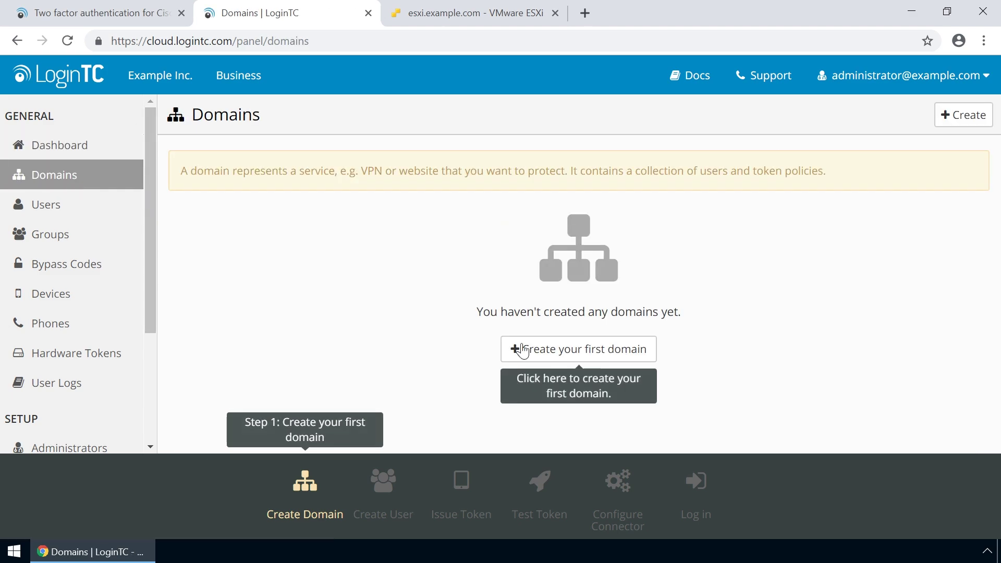
{"action": "left_click", "coordinate": [571, 353]}
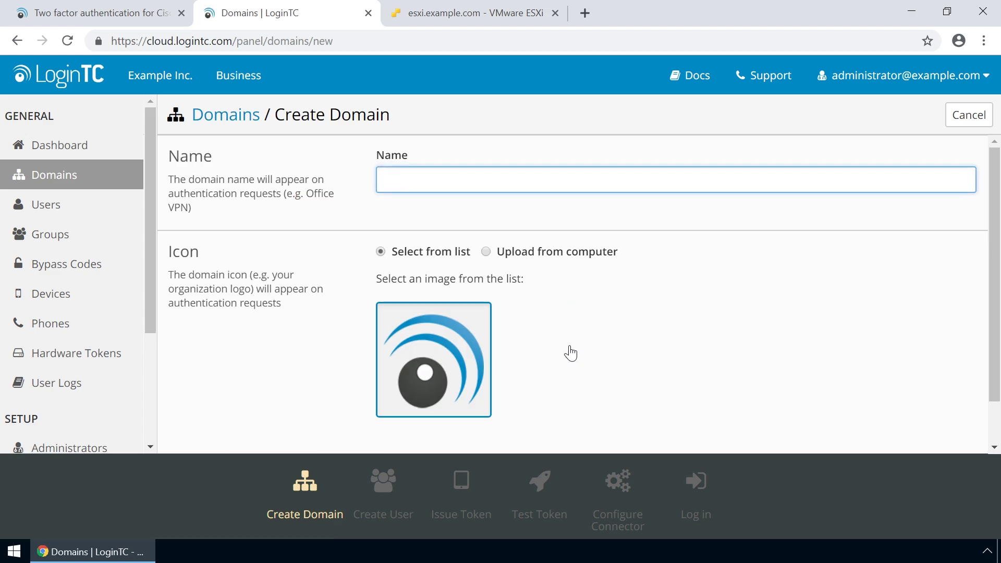
{"action": "type", "text": "Example Inc. Secure Access"}
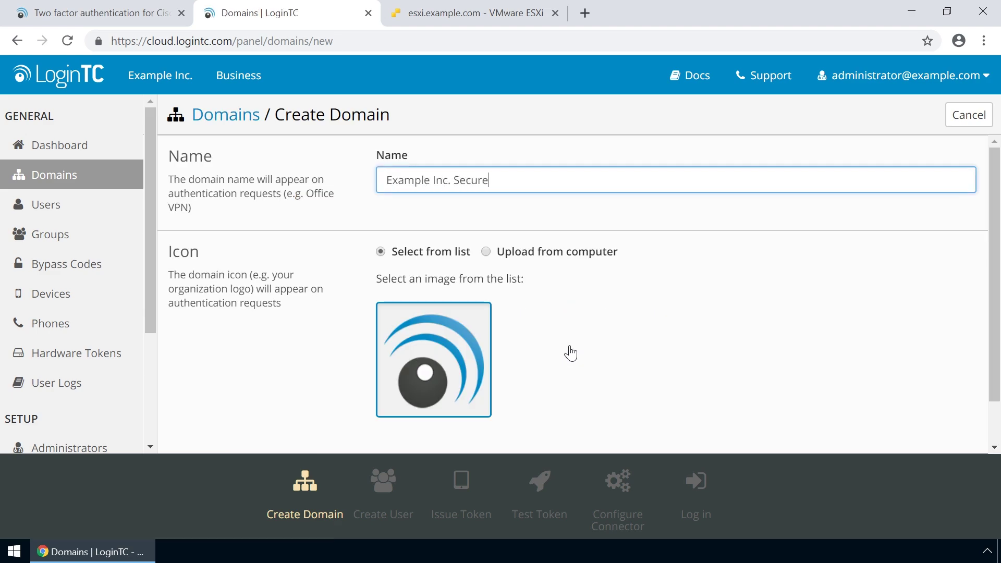
{"action": "left_click", "coordinate": [486, 252]}
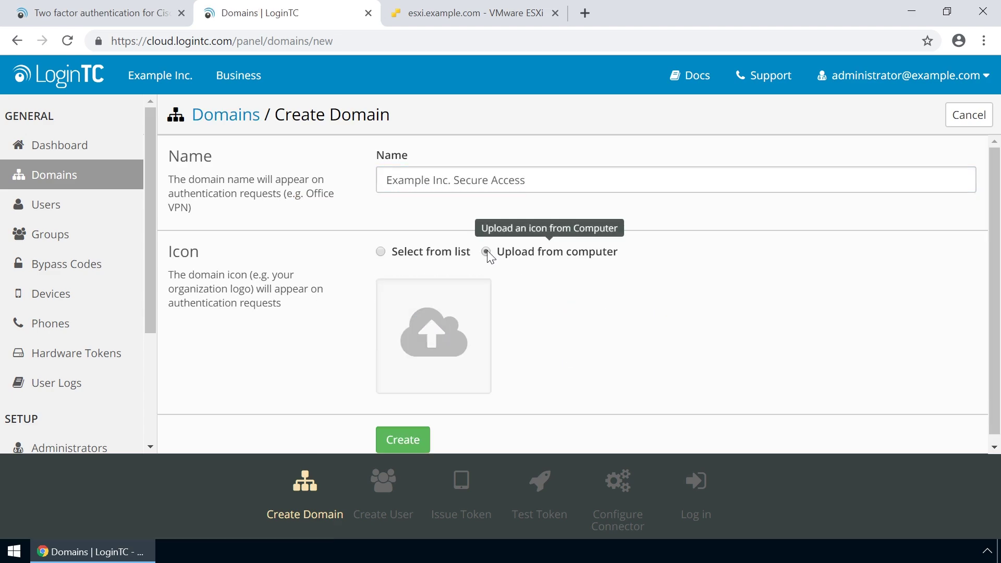
{"action": "left_click", "coordinate": [443, 339]}
{"action": "double_click", "coordinate": [465, 109]}
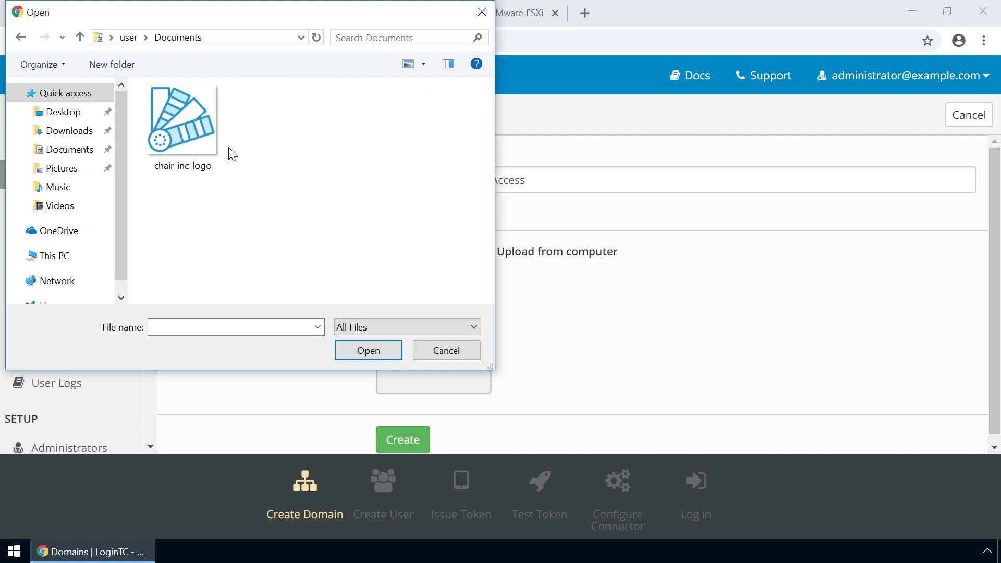
{"action": "double_click", "coordinate": [187, 128]}
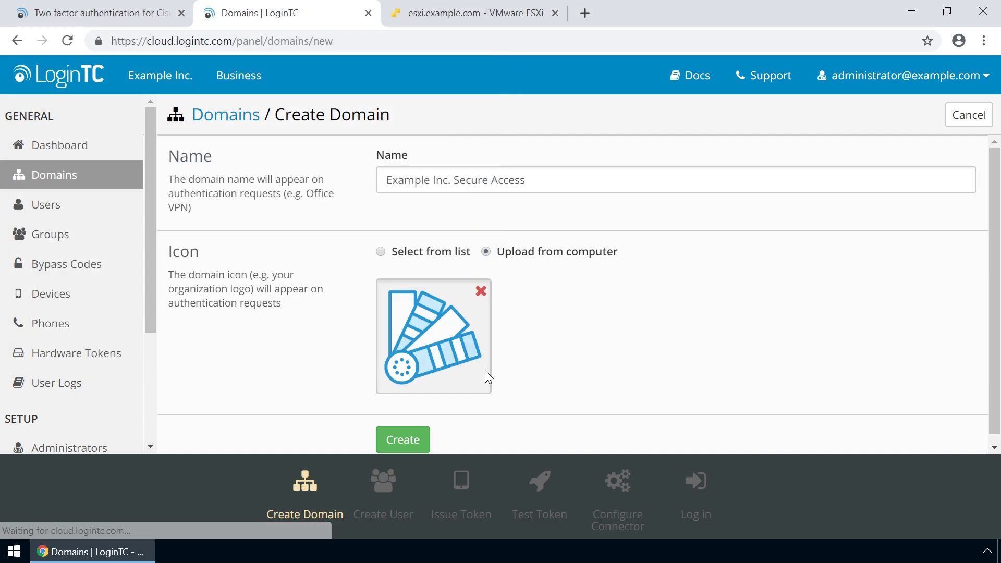
{"action": "left_click", "coordinate": [411, 447]}
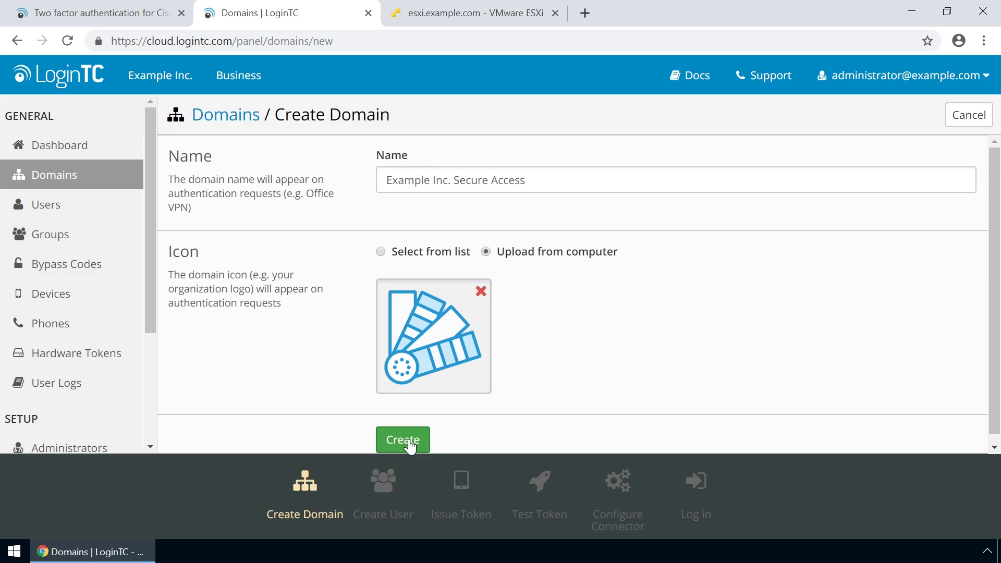
{"action": "left_click", "coordinate": [409, 439]}
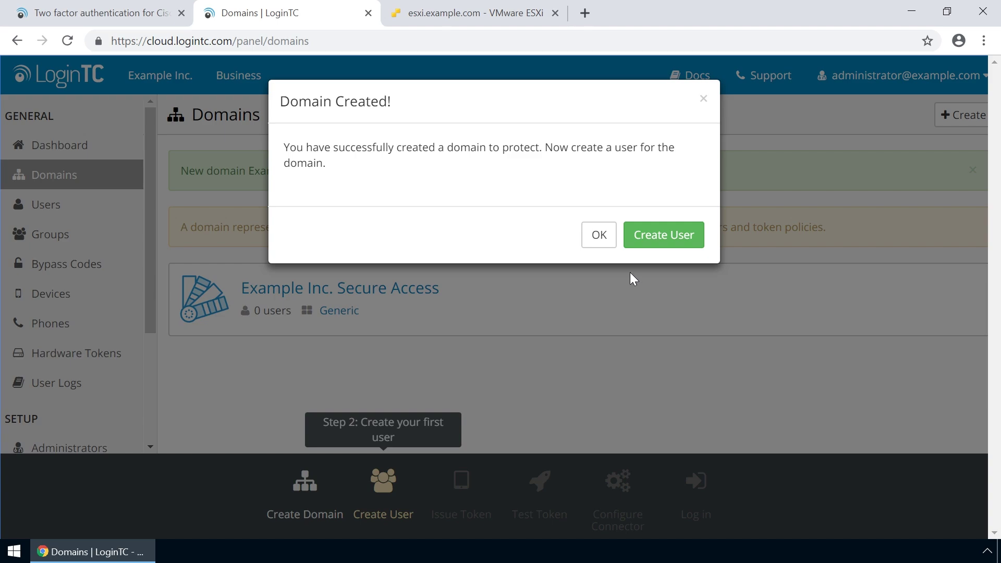
Open the Example Inc. Secure Access domain and start adding a new member
{"action": "left_click", "coordinate": [608, 237]}
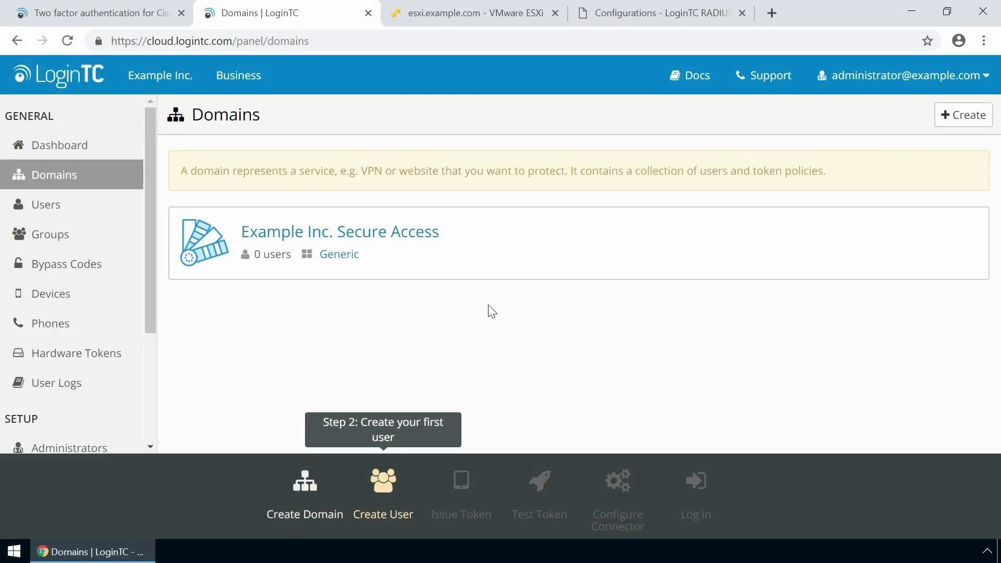
{"action": "left_click", "coordinate": [394, 236]}
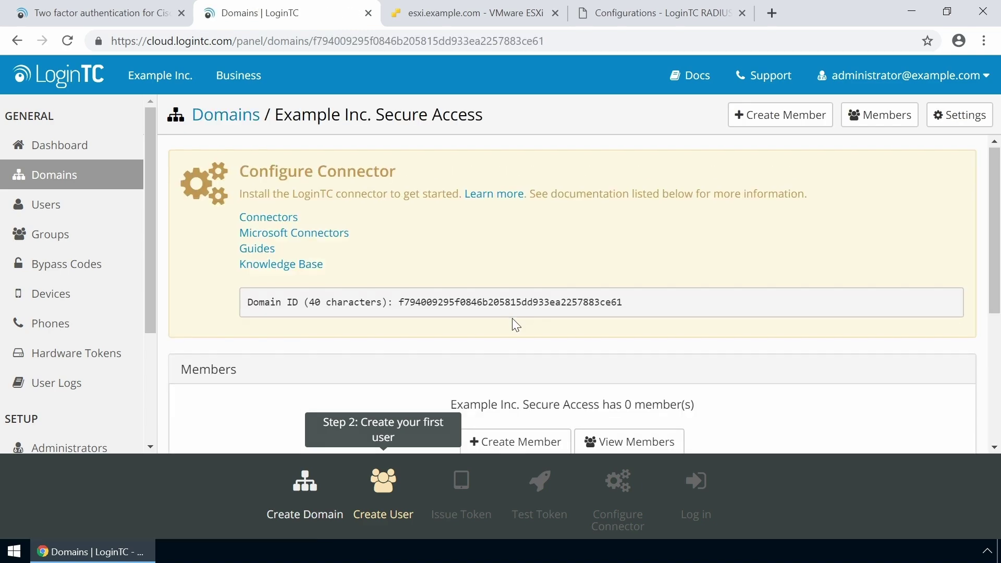
{"action": "scroll", "coordinate": [512, 318], "scroll_direction": "down", "scroll_amount": 2}
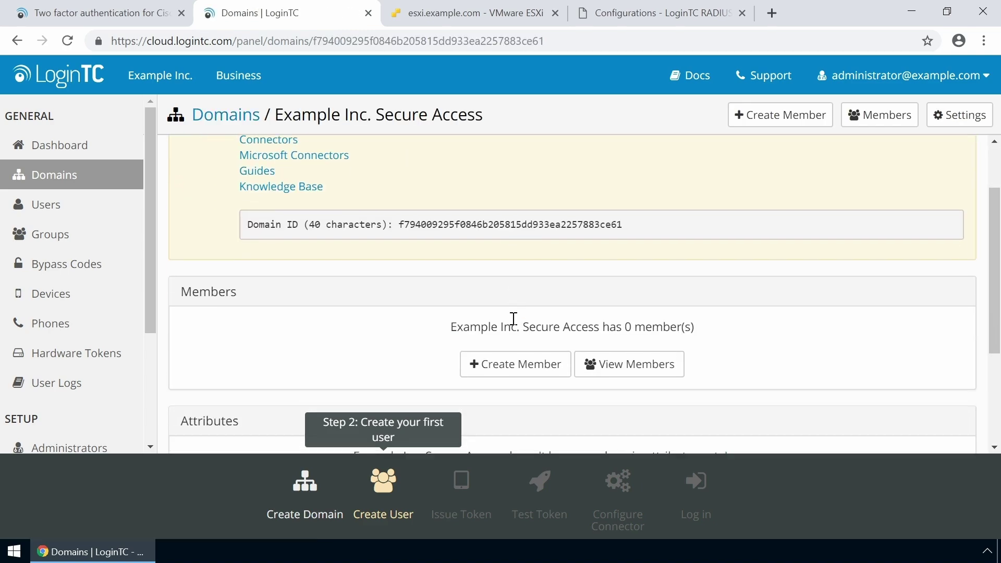
{"action": "left_click", "coordinate": [518, 372]}
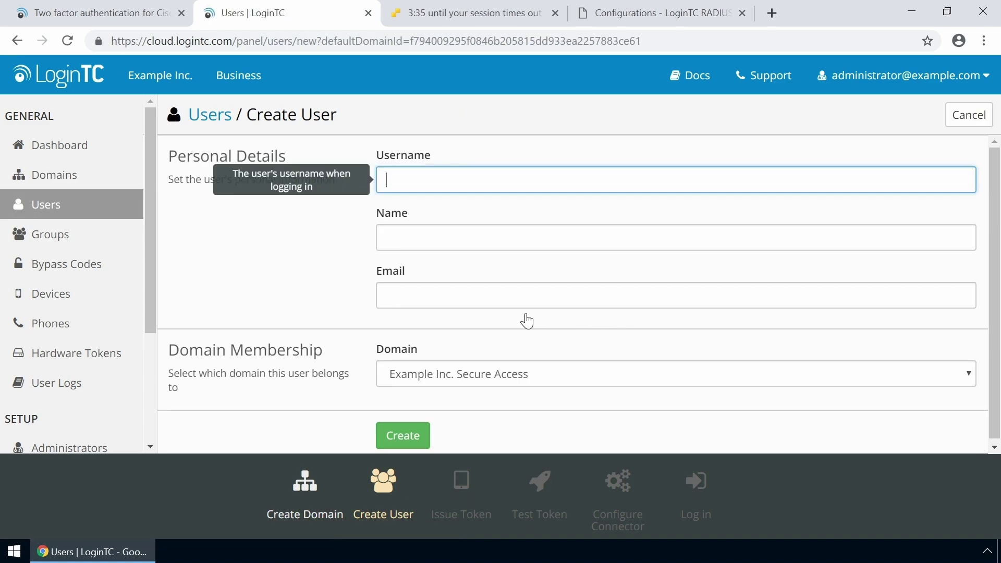
Create the member with the user's username, full name and e-mail address
{"action": "type", "text": "john.doe"}
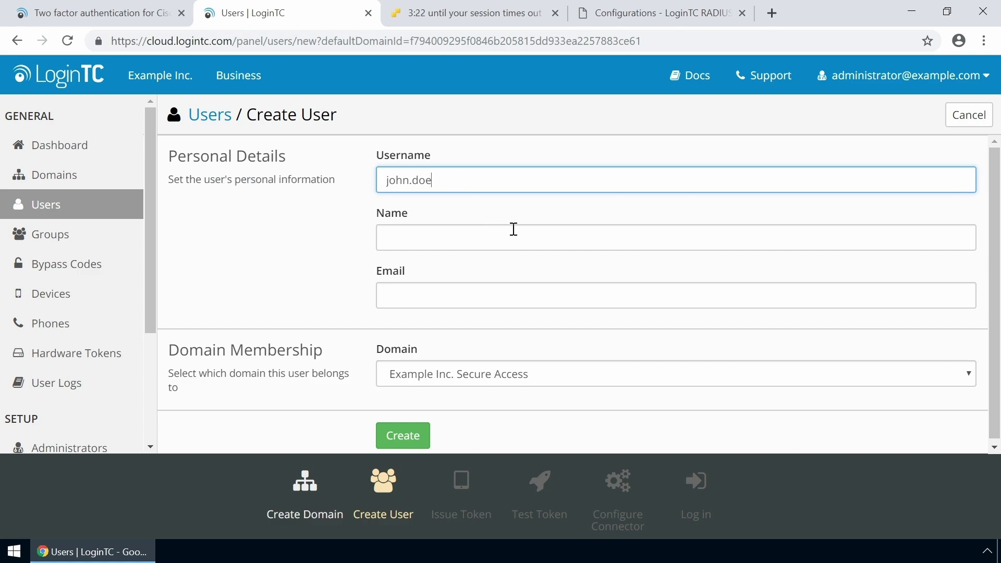
{"action": "key", "text": "Tab"}
{"action": "type", "text": "John Doe"}
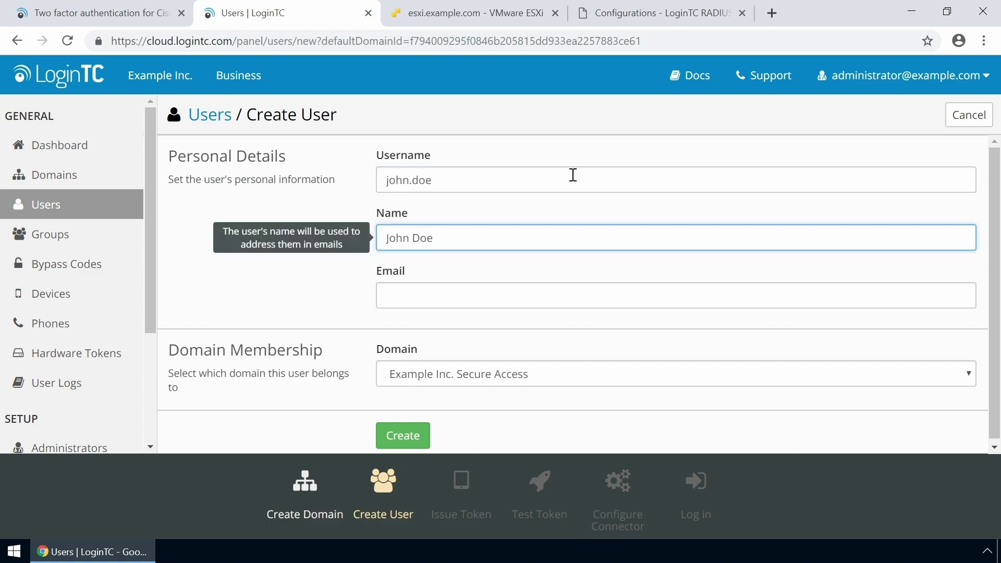
{"action": "key", "text": "Tab"}
{"action": "type", "text": "john.doe@ex"}
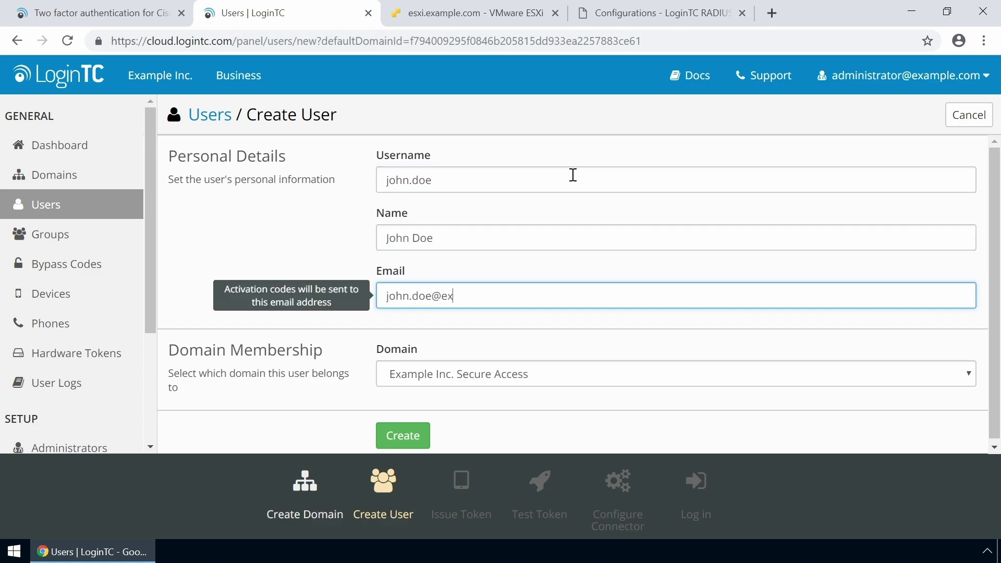
{"action": "type", "text": "ample.com"}
{"action": "scroll", "coordinate": [573, 176], "scroll_direction": "down", "scroll_amount": 1}
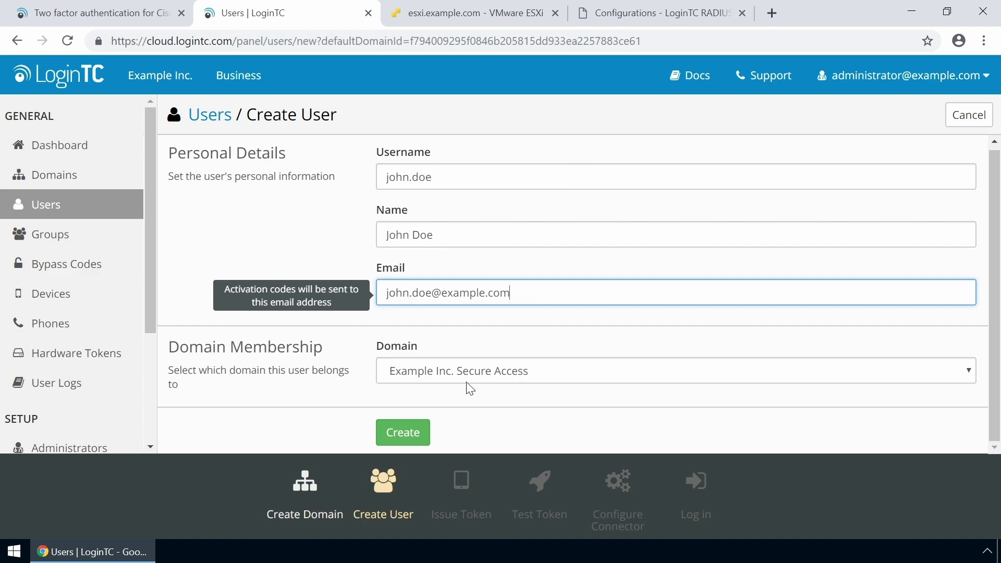
{"action": "left_click", "coordinate": [418, 430]}
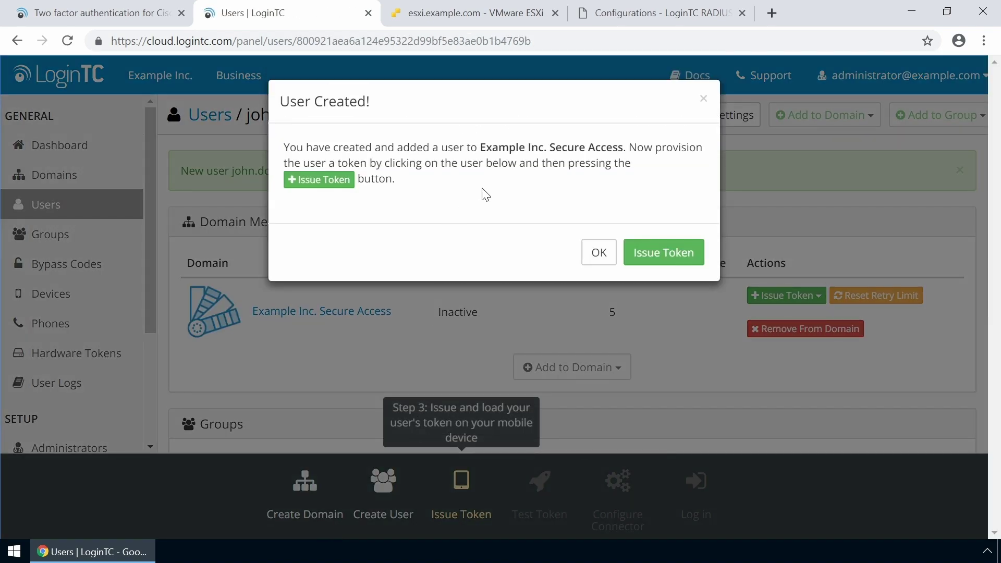
Issue the new user's token without sending it by e-mail
{"action": "left_click", "coordinate": [655, 253]}
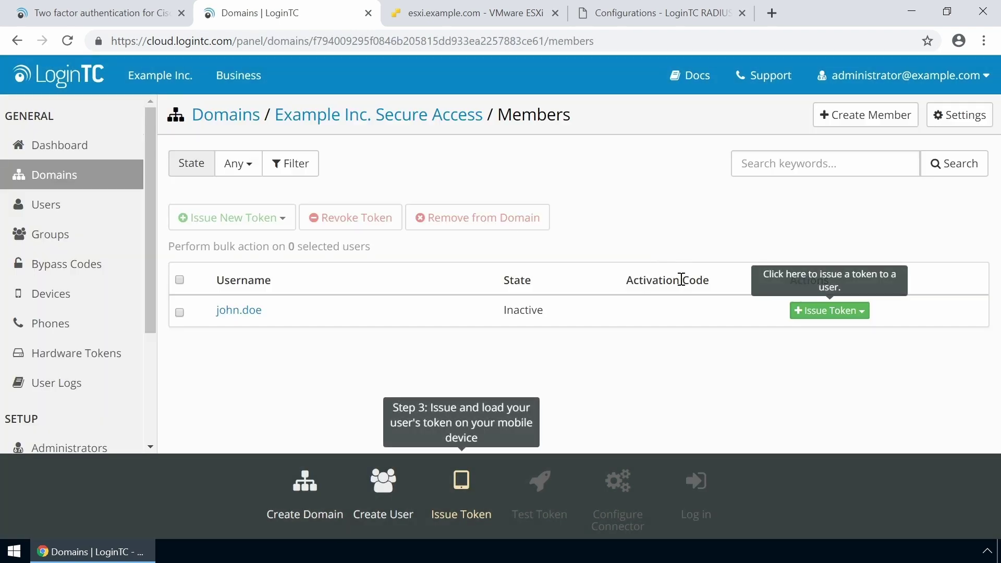
{"action": "left_click", "coordinate": [824, 312]}
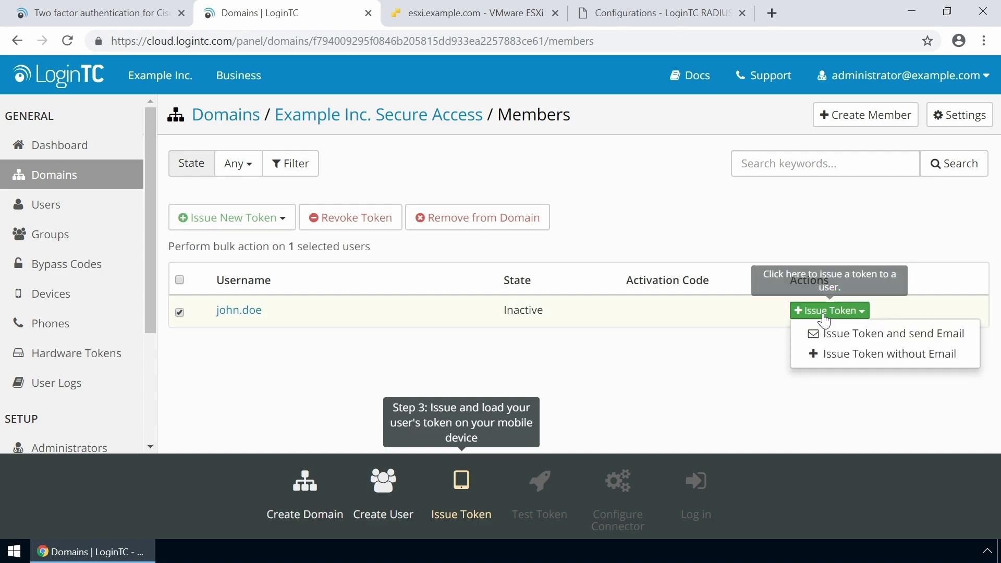
{"action": "left_click", "coordinate": [838, 354]}
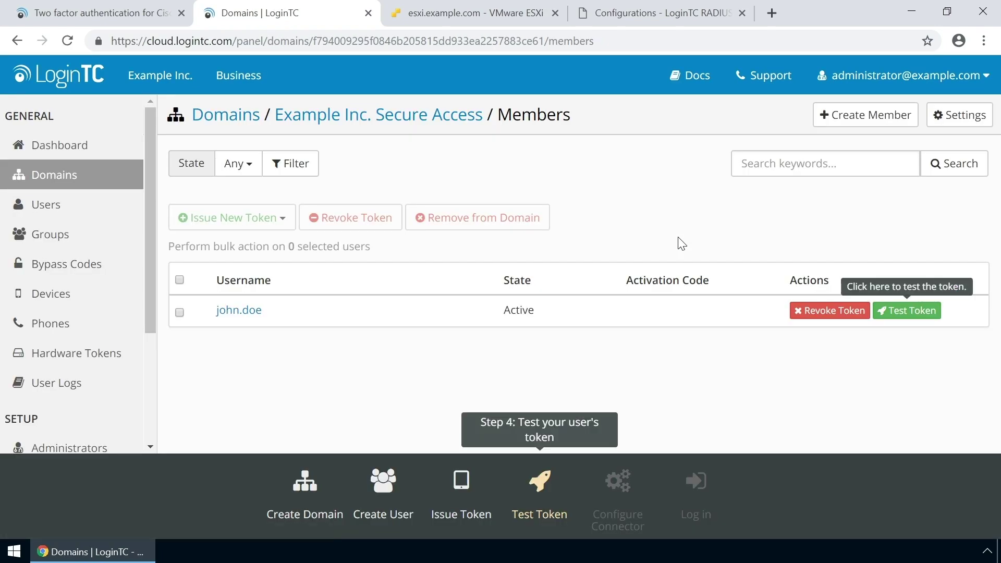
Send a test token notification to the user's phone
{"action": "left_click", "coordinate": [908, 313]}
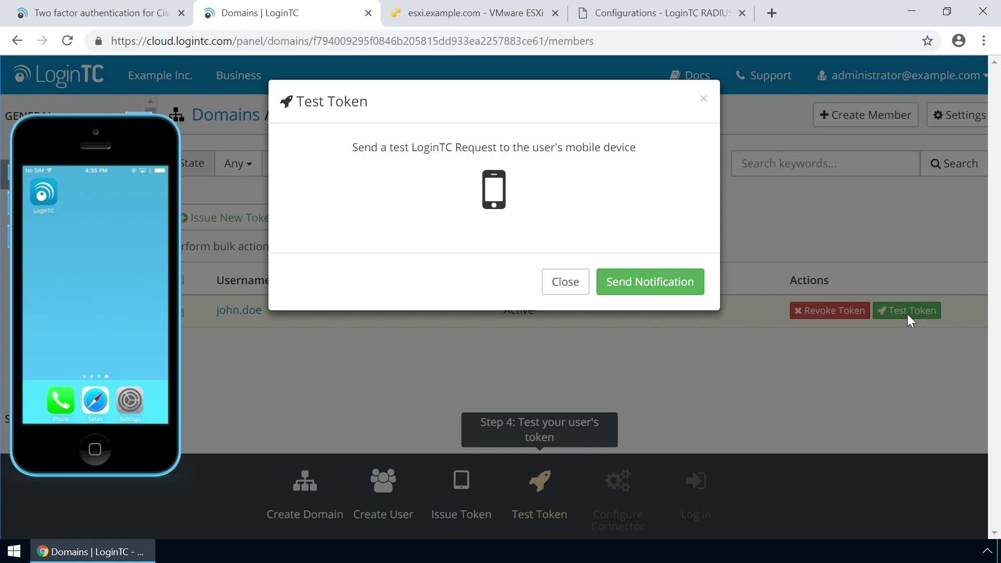
{"action": "left_click", "coordinate": [673, 282]}
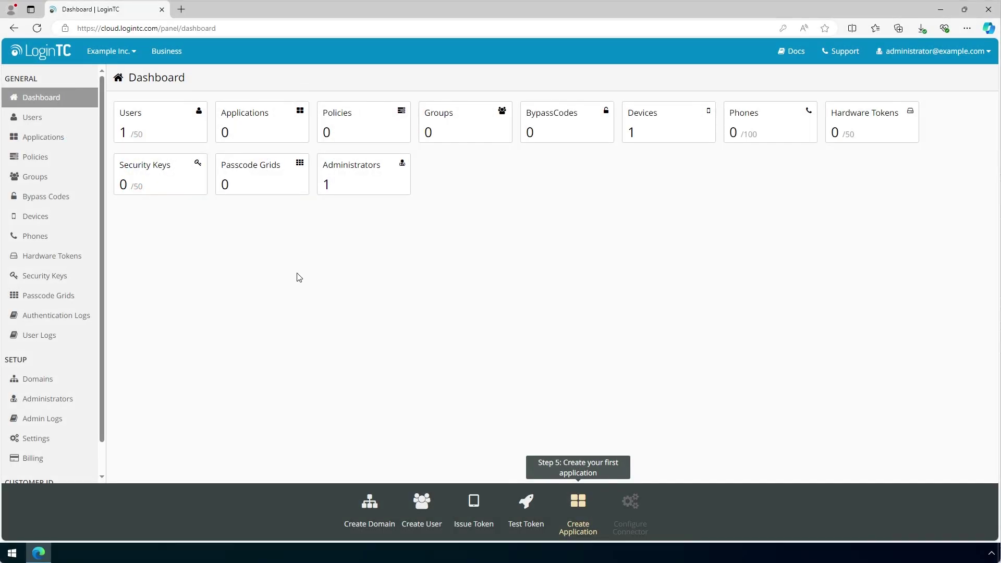
Add the Microsoft Entra ID EAM application and start connecting it to an Entra tenant
{"action": "left_click", "coordinate": [278, 135]}
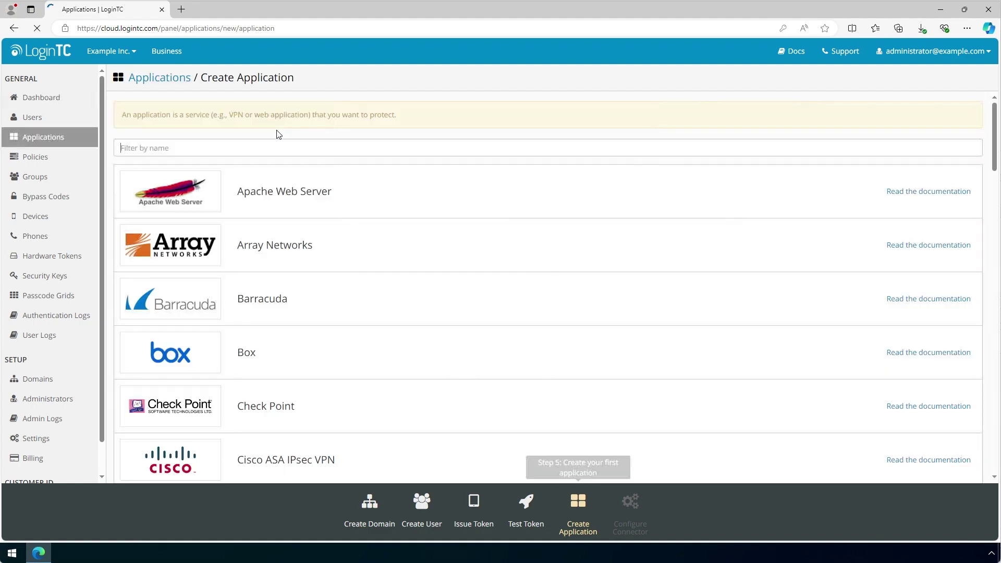
{"action": "type", "text": "Entra"}
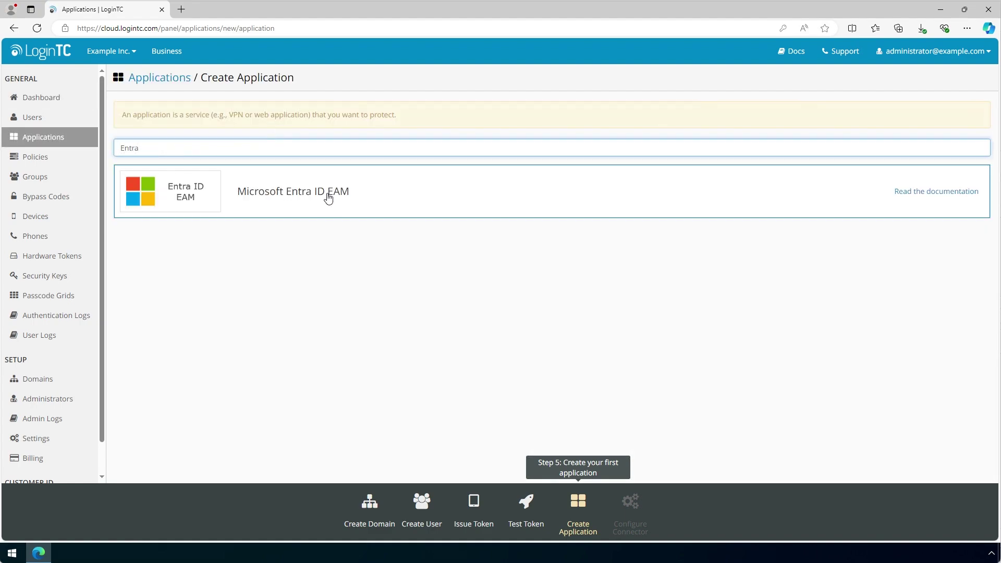
{"action": "left_click", "coordinate": [328, 197]}
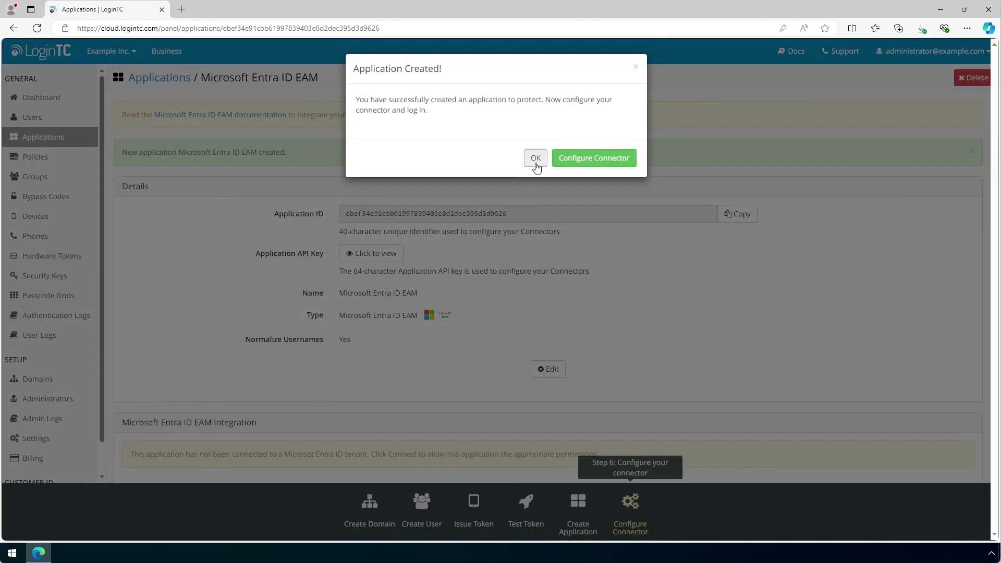
{"action": "left_click", "coordinate": [536, 158]}
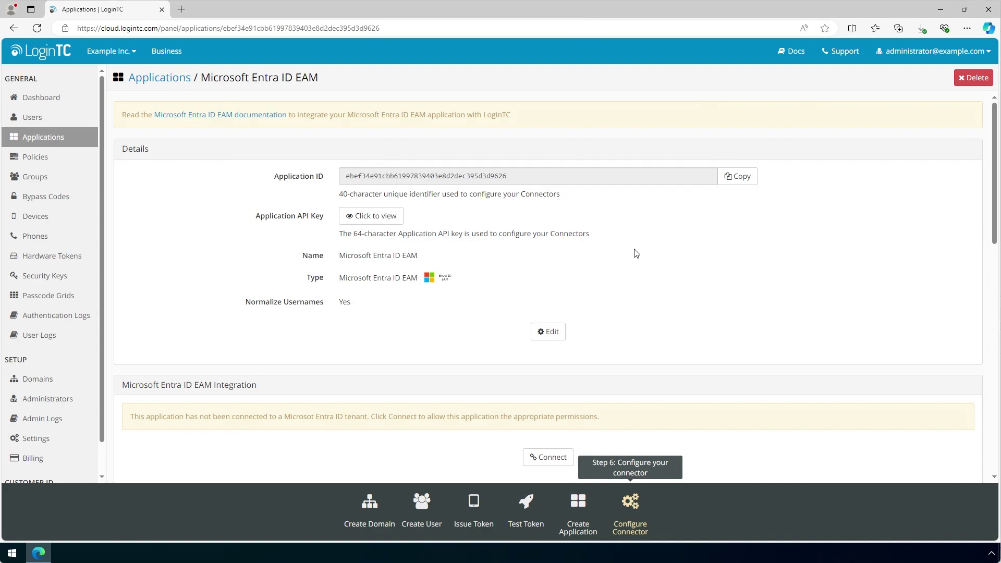
{"action": "scroll", "coordinate": [634, 253], "scroll_direction": "down", "scroll_amount": 3}
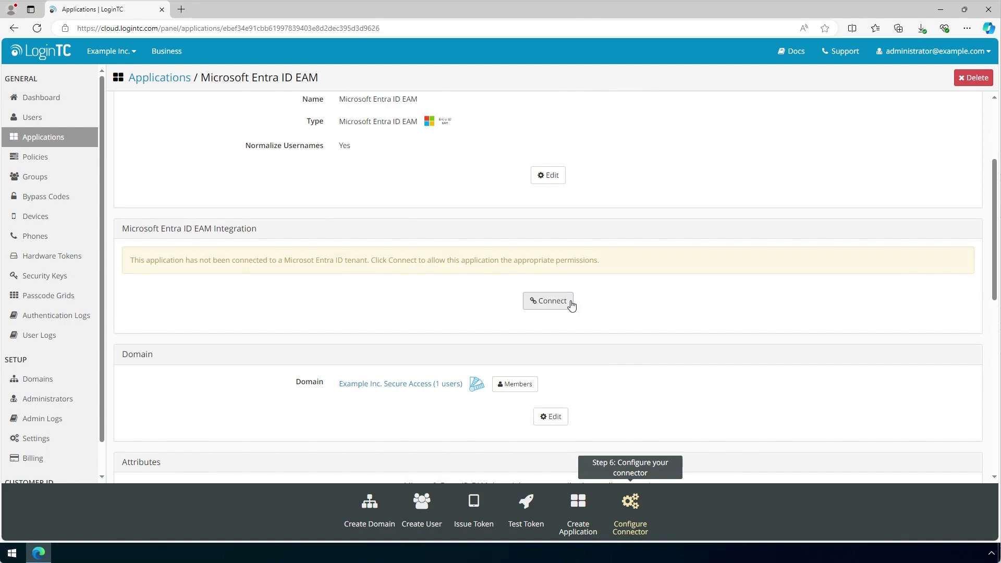
{"action": "left_click", "coordinate": [548, 301]}
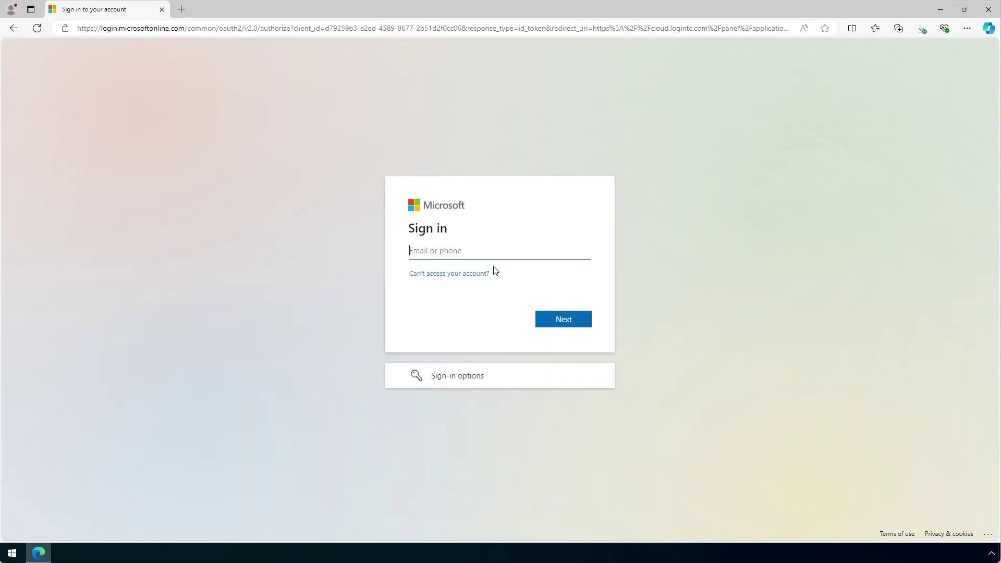
Sign in to Microsoft with the tenant admin's e-mail and password
{"action": "left_click", "coordinate": [493, 255]}
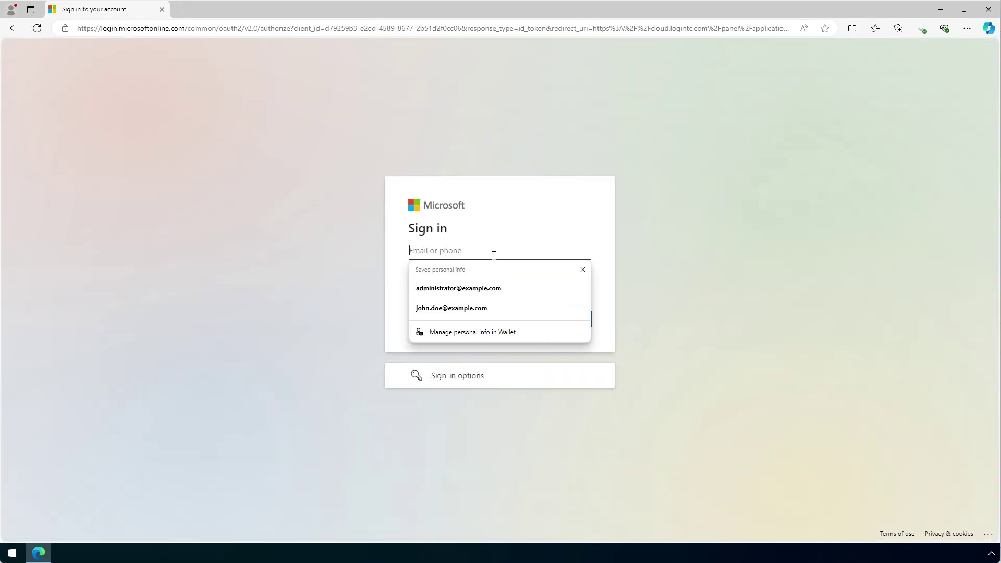
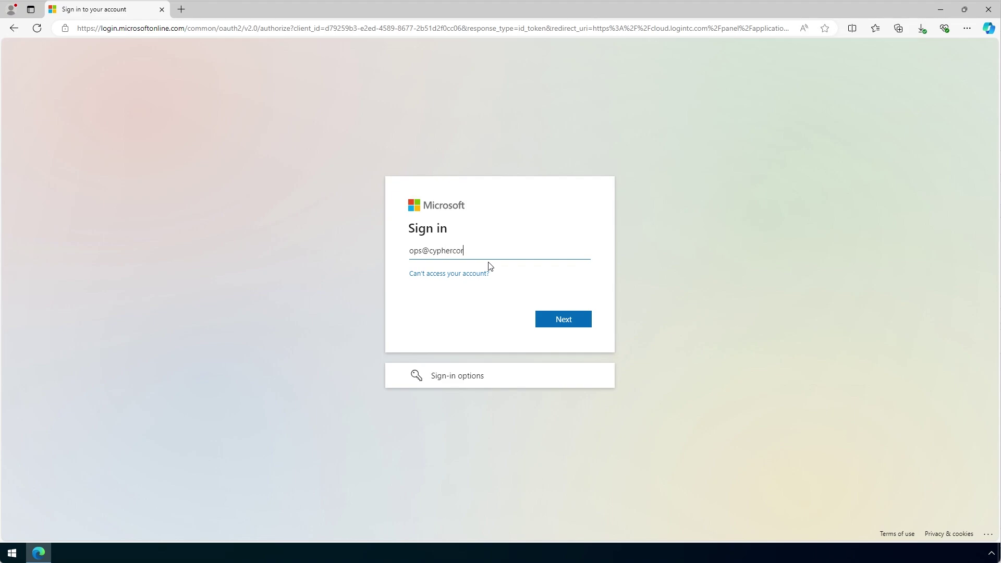
{"action": "left_click", "coordinate": [569, 327]}
{"action": "key", "text": "ctrl+v"}
{"action": "left_click", "coordinate": [559, 337]}
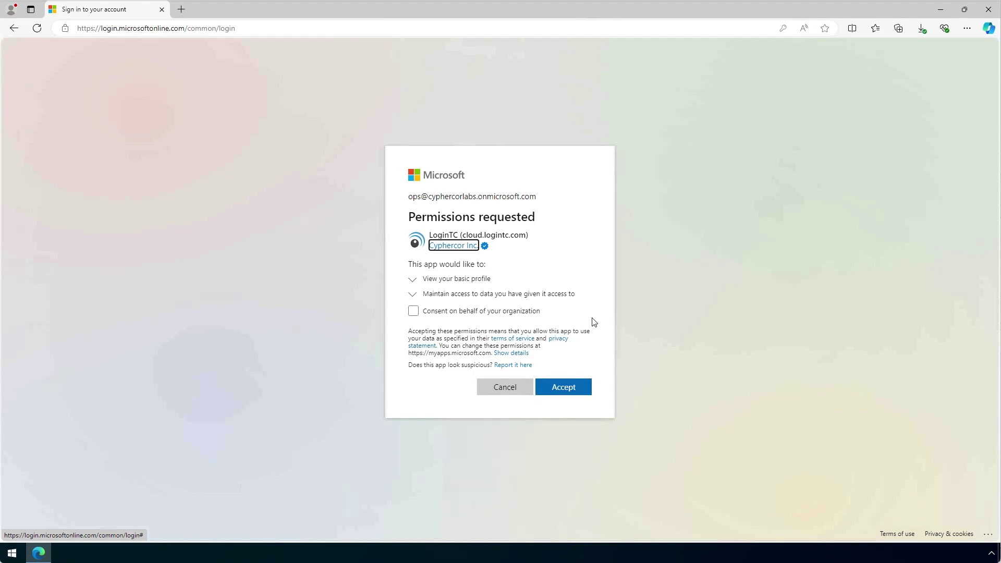
Consent on behalf of the organization and accept LoginTC's requested permissions
{"action": "left_click", "coordinate": [593, 321]}
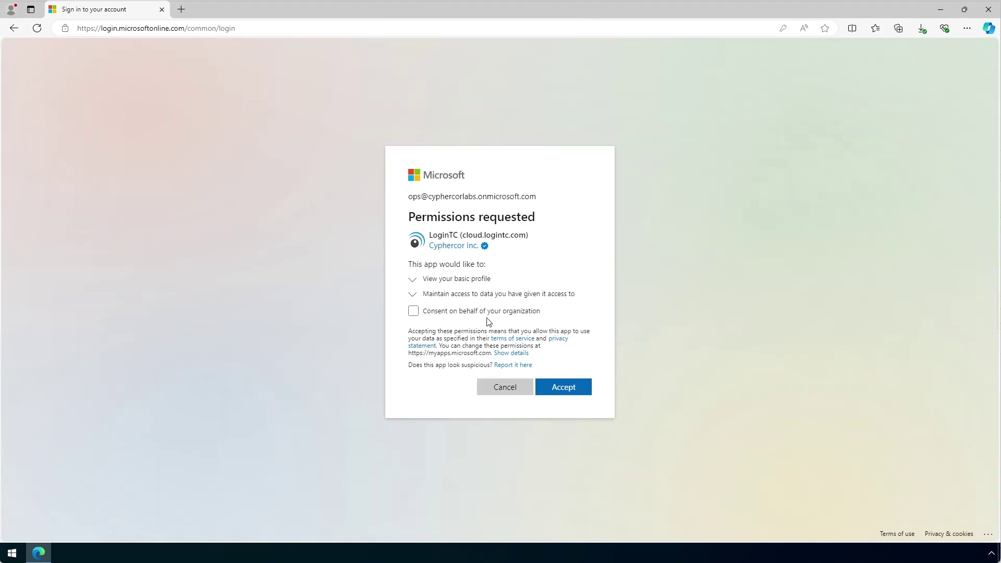
{"action": "left_click", "coordinate": [459, 316]}
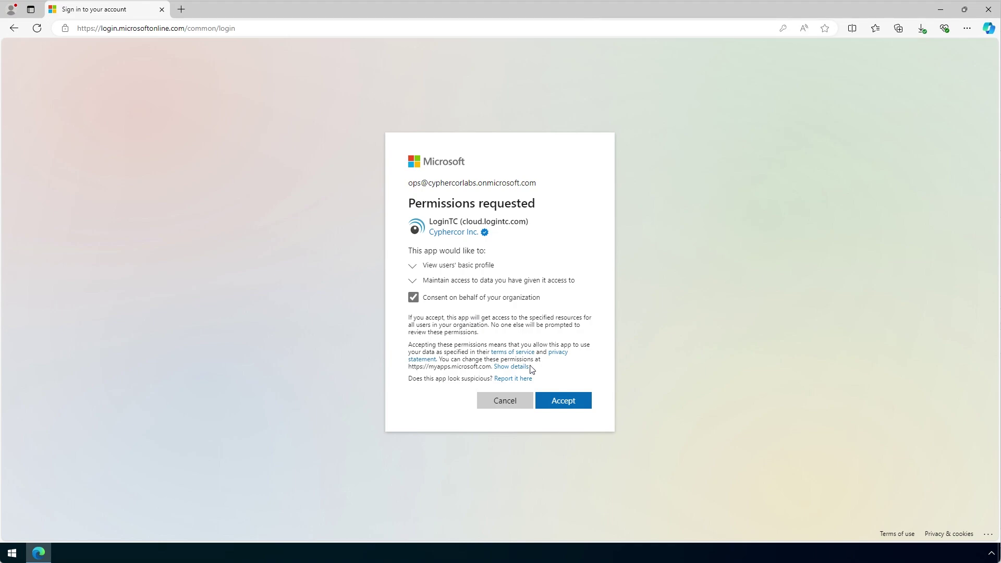
{"action": "left_click", "coordinate": [578, 402]}
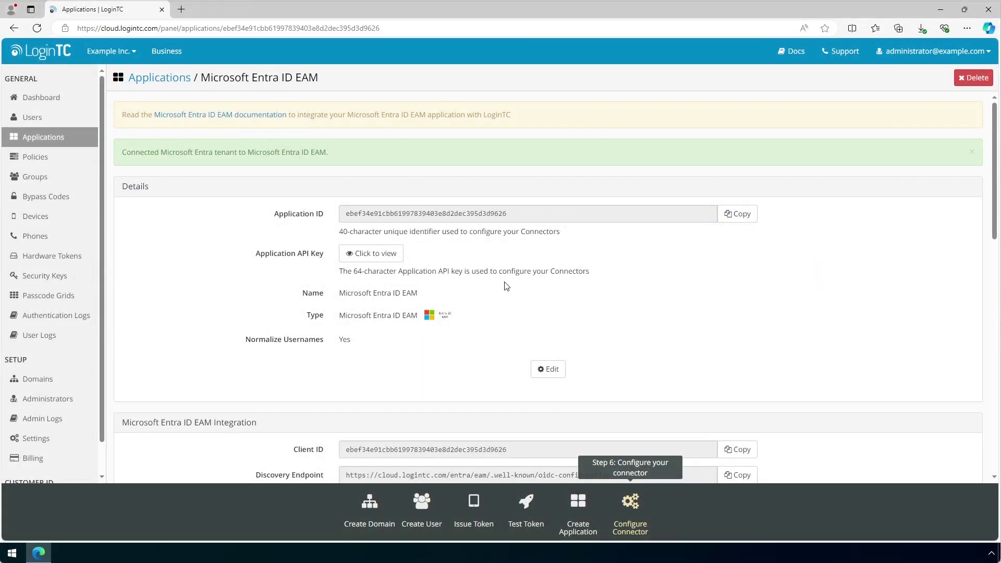
Go to entra.microsoft.com in a new tab and open Protection > Authentication methods
{"action": "left_click", "coordinate": [182, 10]}
{"action": "type", "text": "e"}
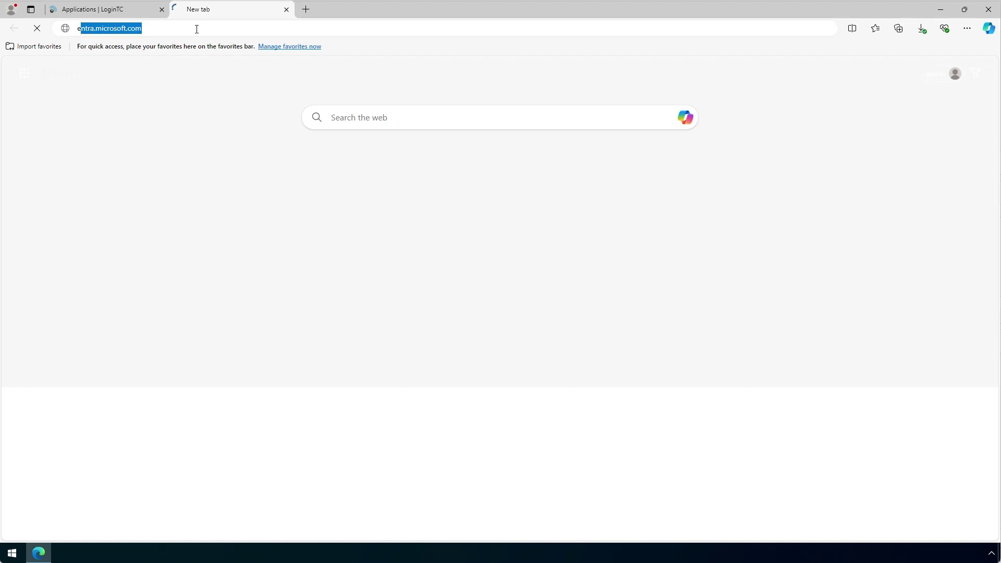
{"action": "type", "text": "ntra.microsoft.com"}
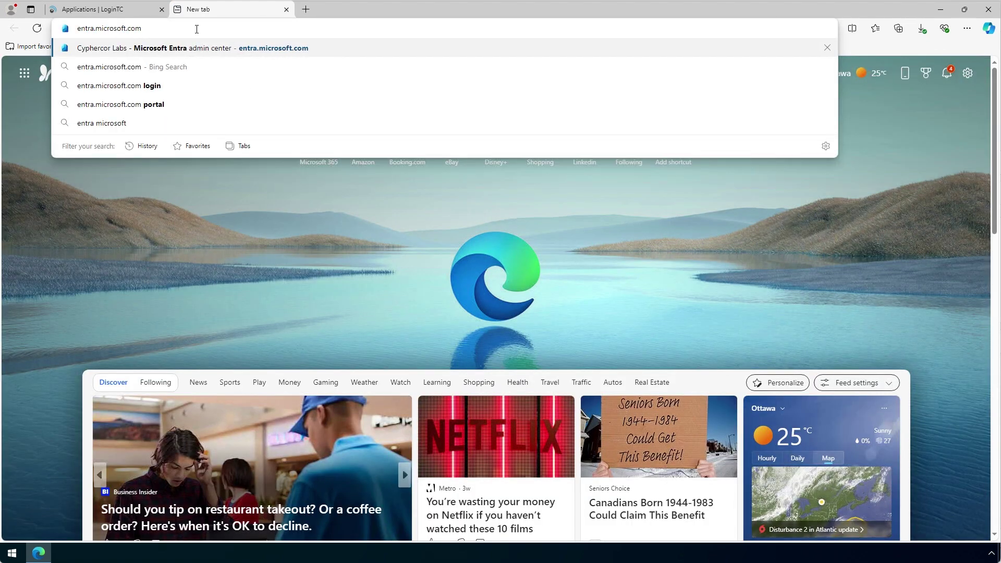
{"action": "key", "text": "Return"}
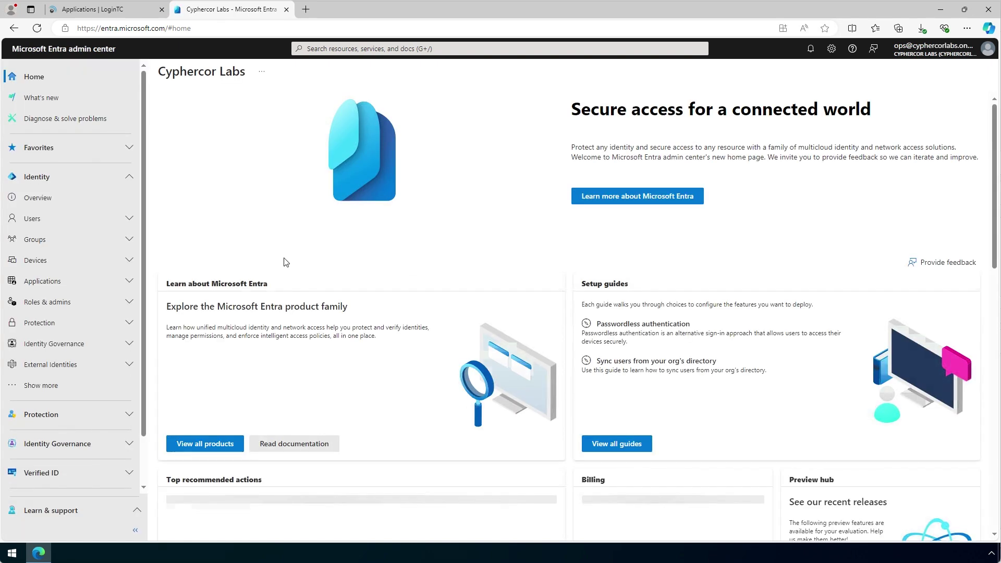
{"action": "left_click", "coordinate": [131, 323]}
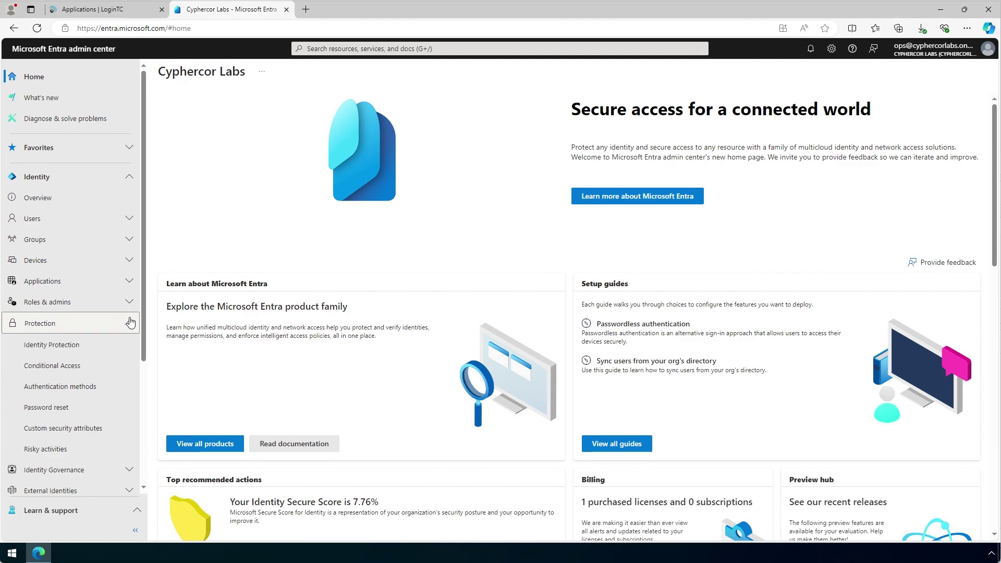
{"action": "left_click", "coordinate": [84, 386]}
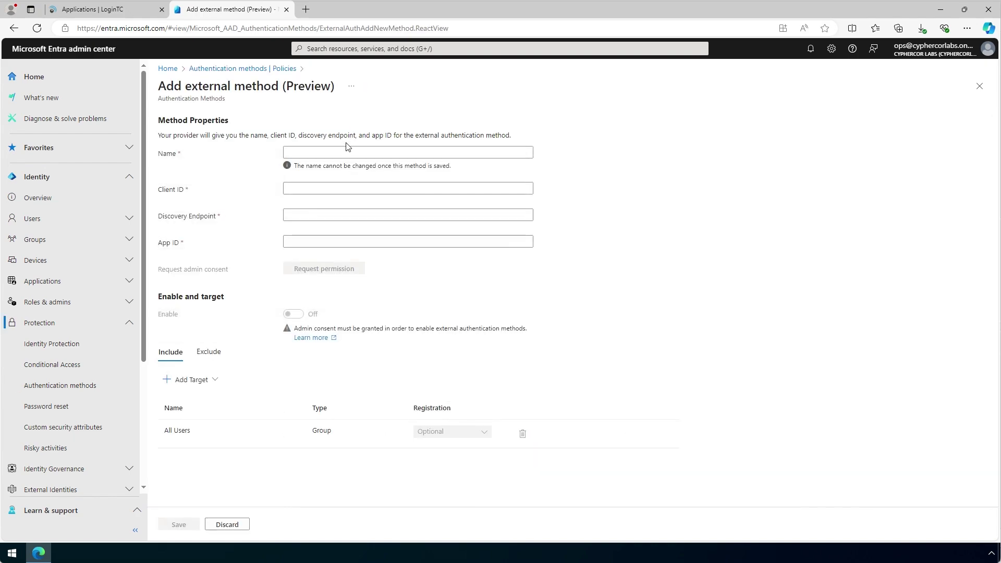
Name the external method LoginTC and paste in the Client ID copied from LoginTC
{"action": "left_click", "coordinate": [345, 154]}
{"action": "type", "text": "LoginTC"}
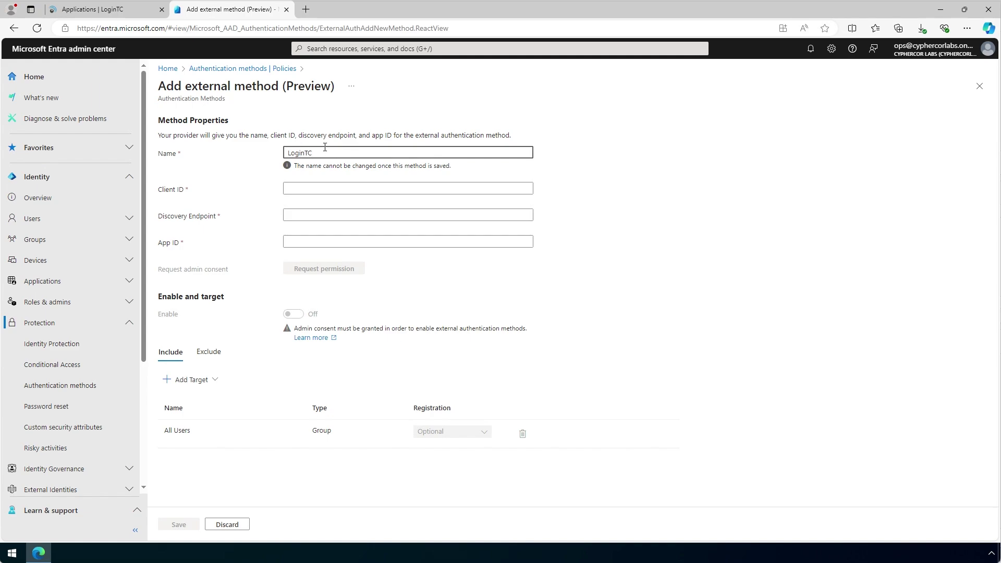
{"action": "left_click", "coordinate": [136, 13]}
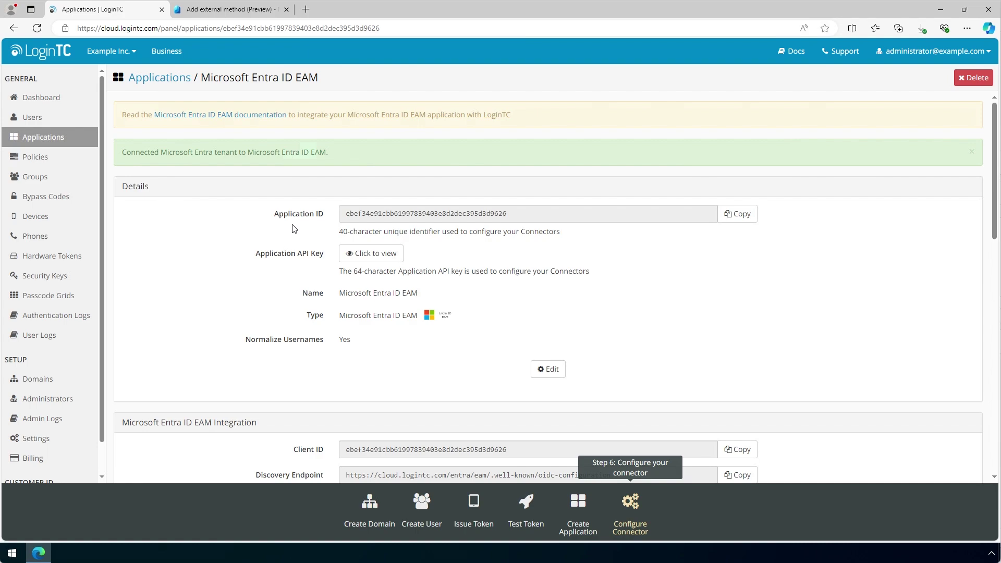
{"action": "scroll", "coordinate": [293, 229], "scroll_direction": "down", "scroll_amount": 2}
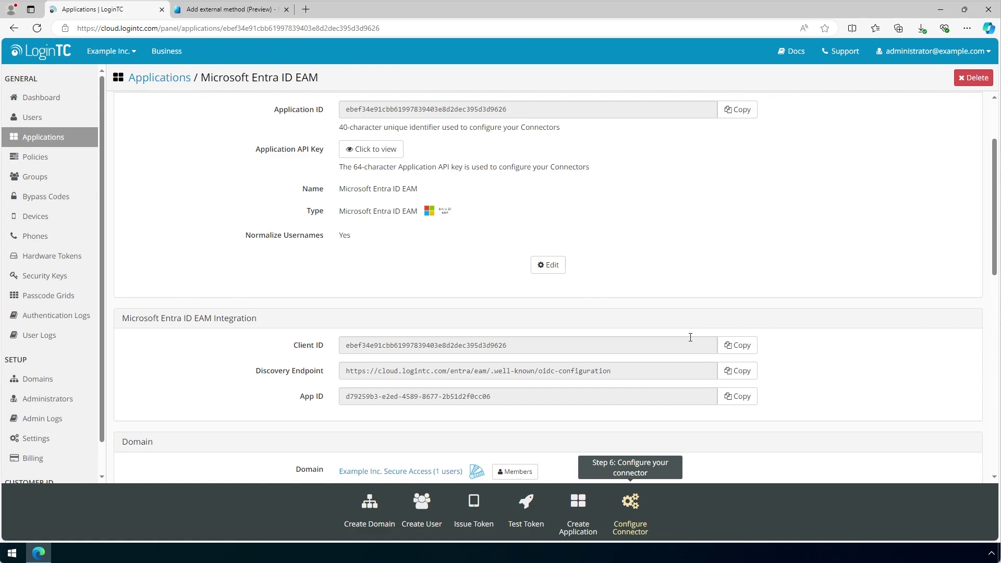
{"action": "left_click", "coordinate": [731, 346]}
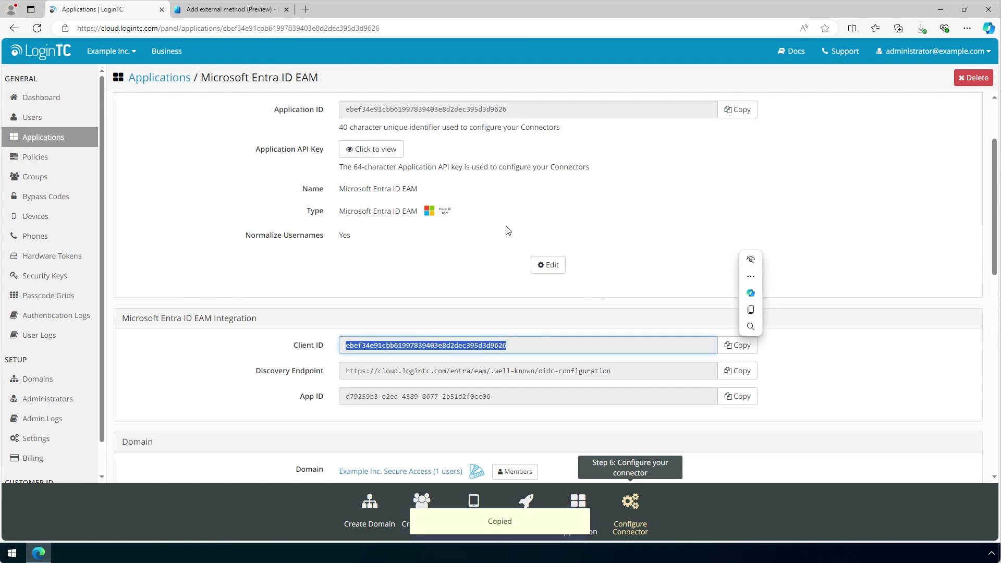
{"action": "left_click", "coordinate": [232, 13]}
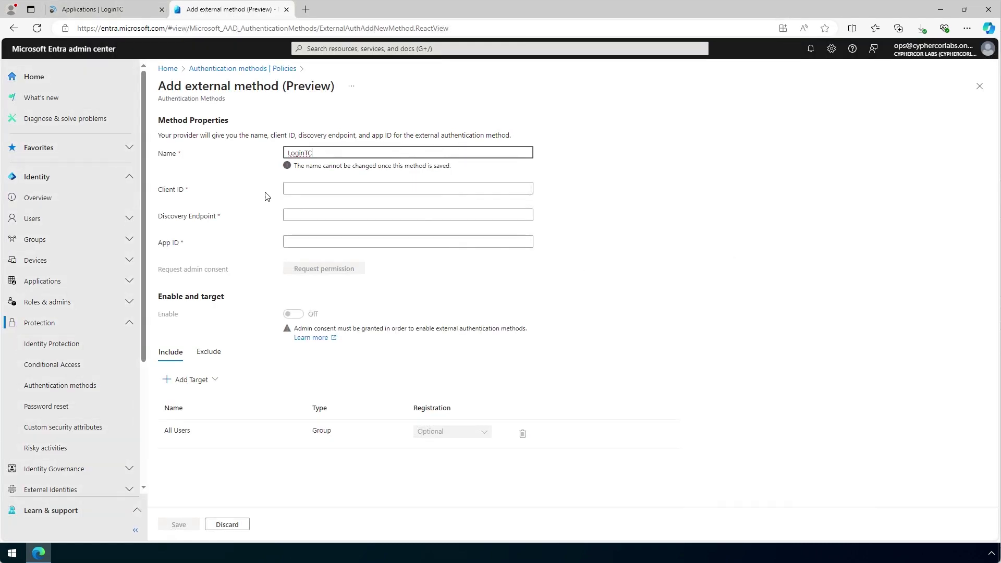
{"action": "left_click", "coordinate": [311, 188]}
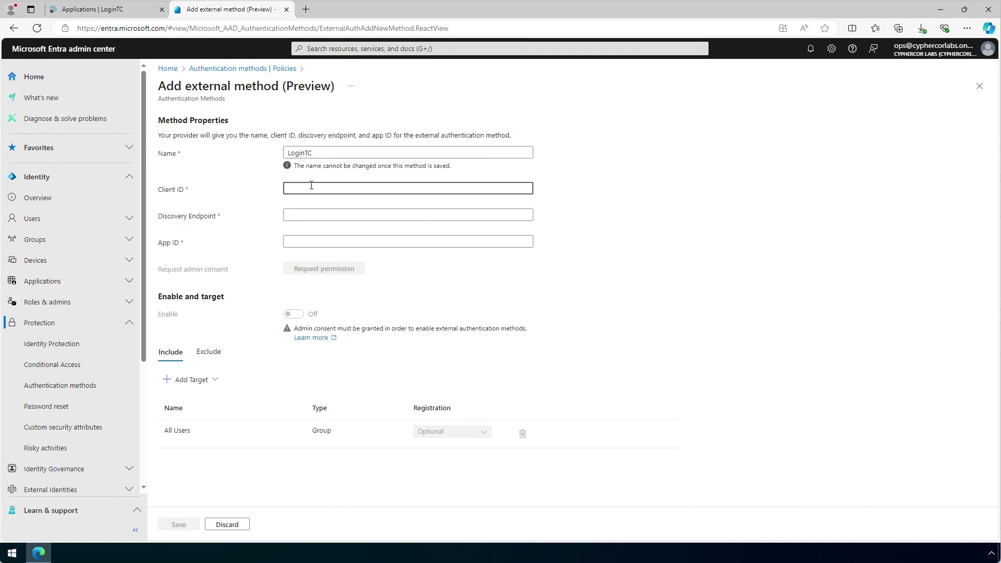
{"action": "key", "text": "ctrl+v"}
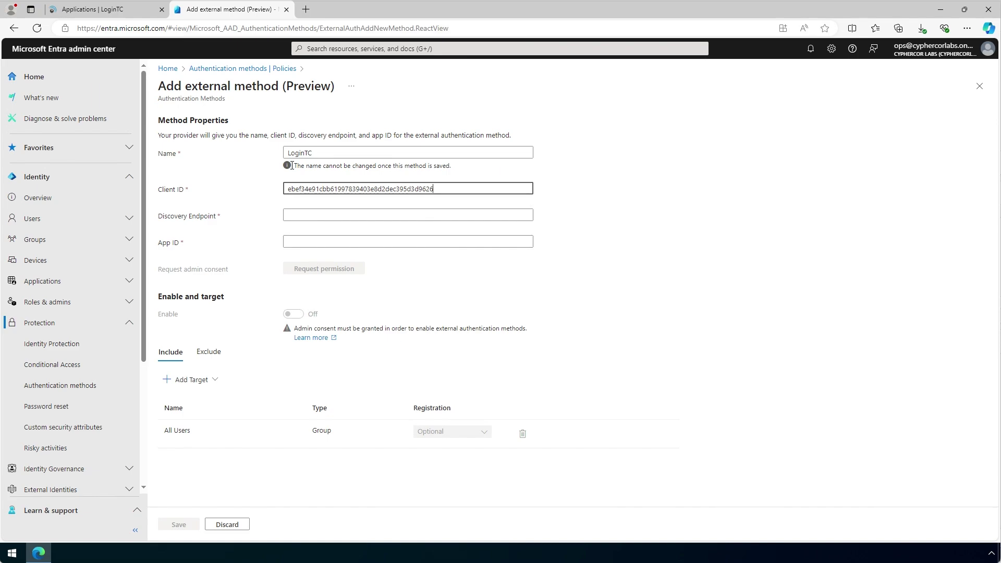
{"action": "left_click", "coordinate": [128, 13]}
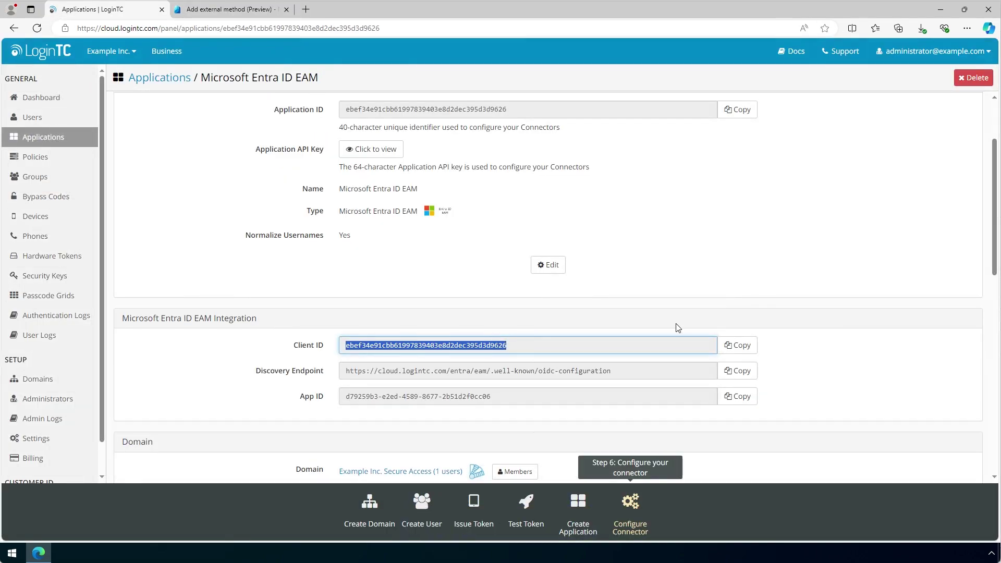
Copy LoginTC's Discovery Endpoint URL into the method's Discovery Endpoint field
{"action": "left_click", "coordinate": [737, 371]}
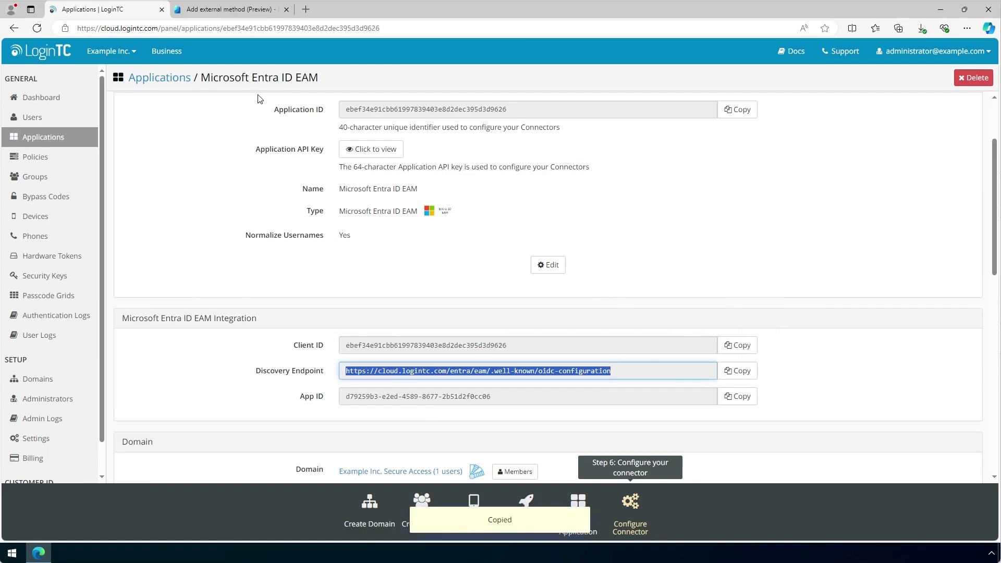
{"action": "left_click", "coordinate": [230, 9]}
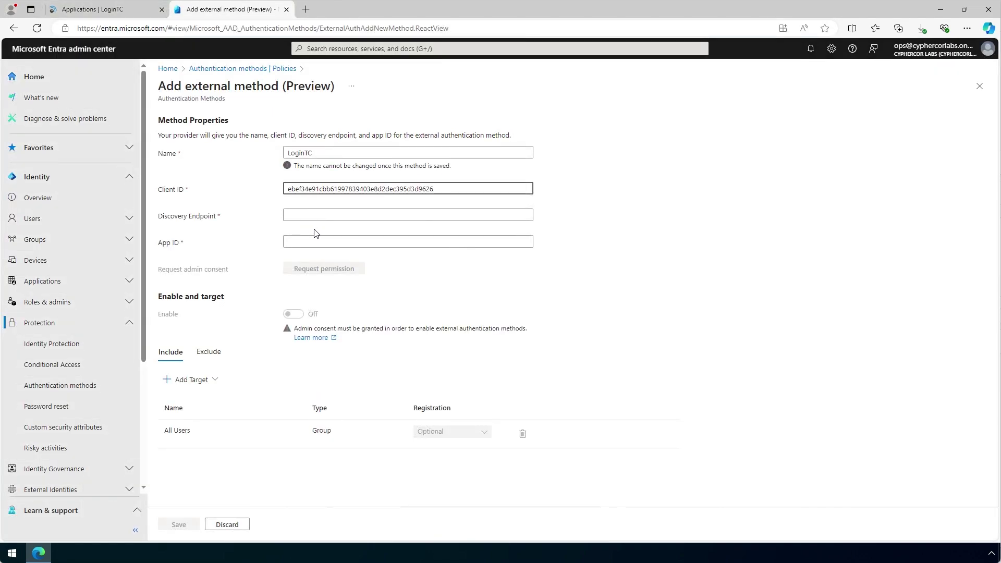
{"action": "left_click", "coordinate": [313, 216]}
{"action": "key", "text": "ctrl+v"}
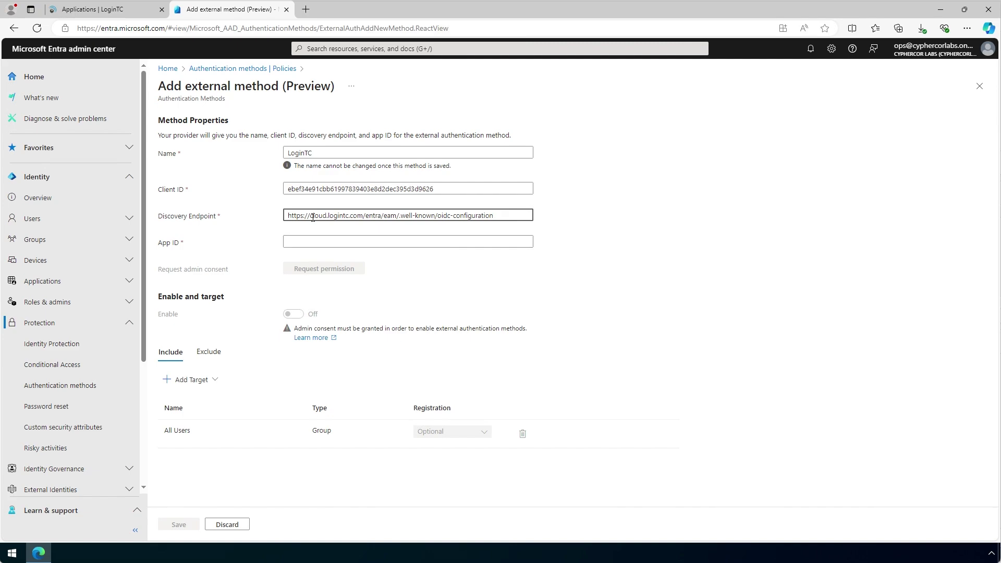
Copy LoginTC's App ID into the App ID field
{"action": "left_click", "coordinate": [124, 9]}
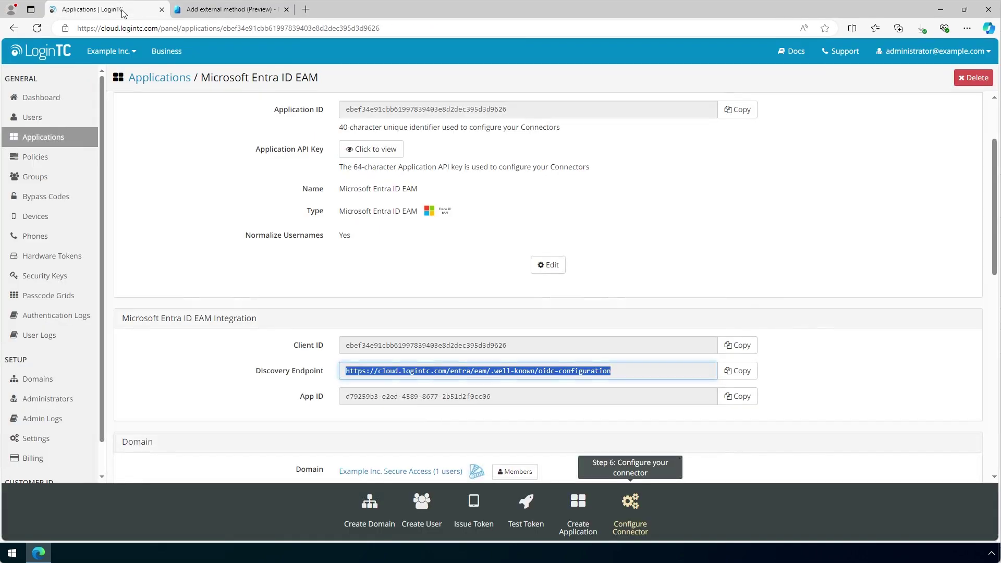
{"action": "left_click", "coordinate": [733, 396]}
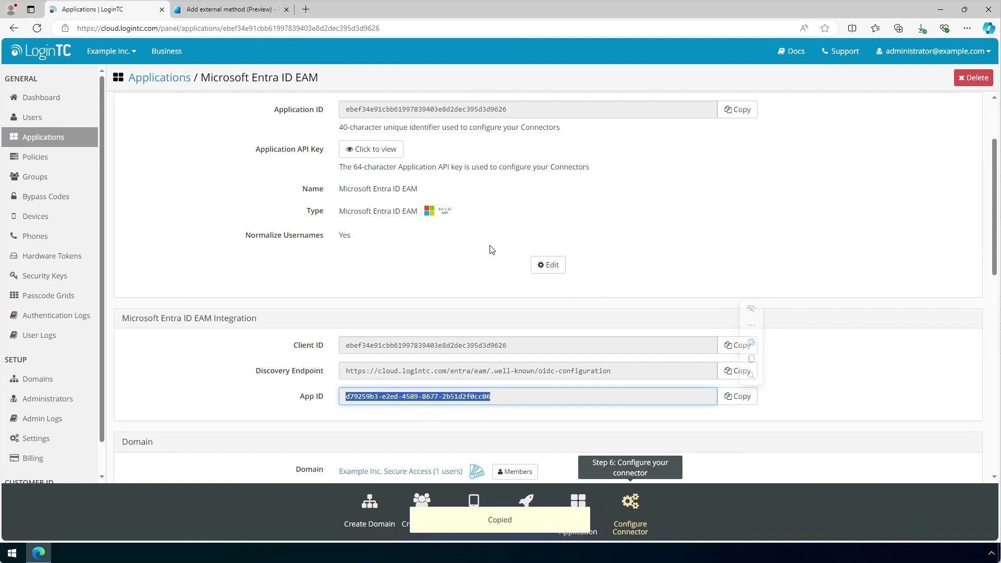
{"action": "left_click", "coordinate": [232, 9]}
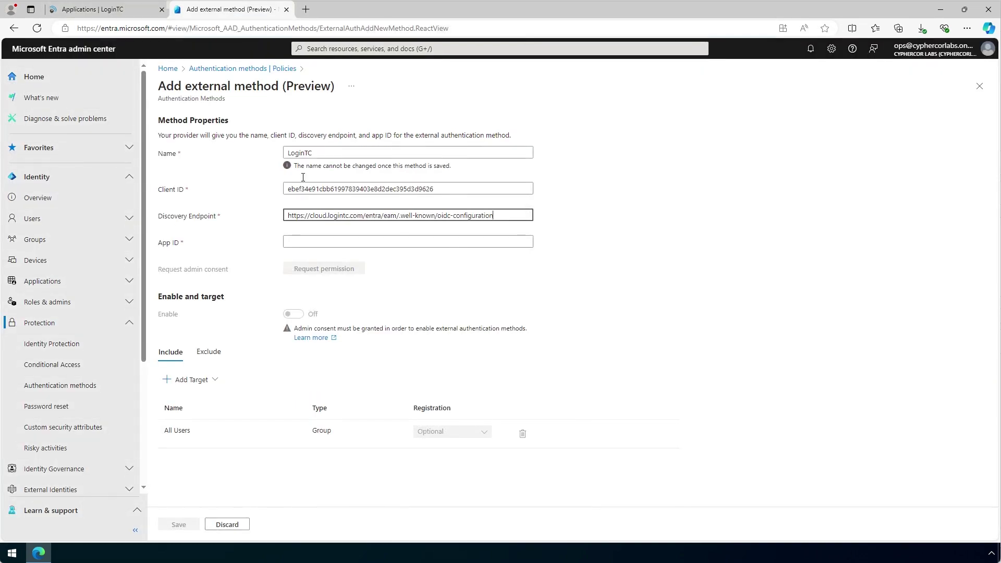
{"action": "left_click", "coordinate": [325, 243]}
{"action": "key", "text": "ctrl+v"}
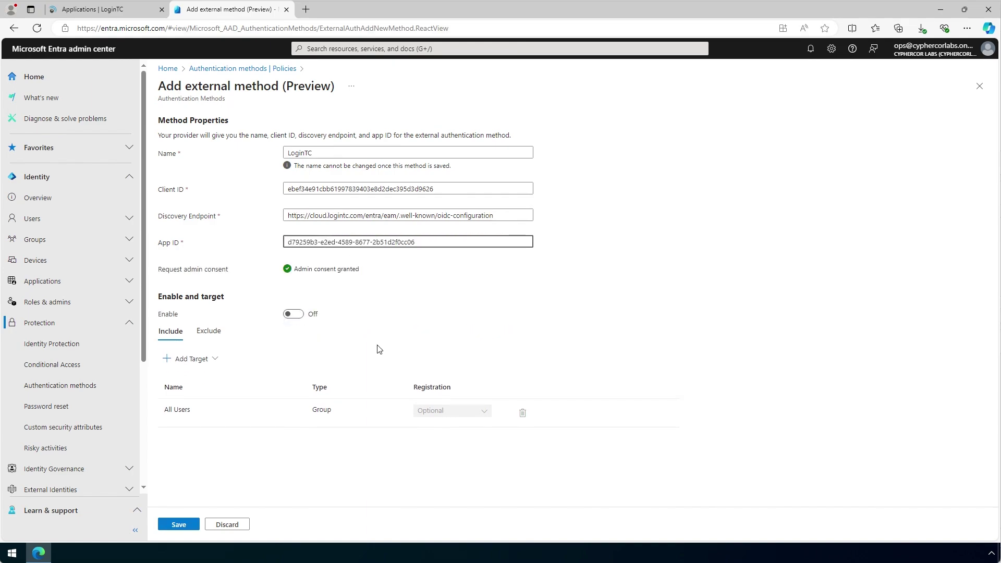
Switch the LoginTC method On and save it, enabling it for all users
{"action": "left_click", "coordinate": [293, 315]}
{"action": "left_click", "coordinate": [294, 315]}
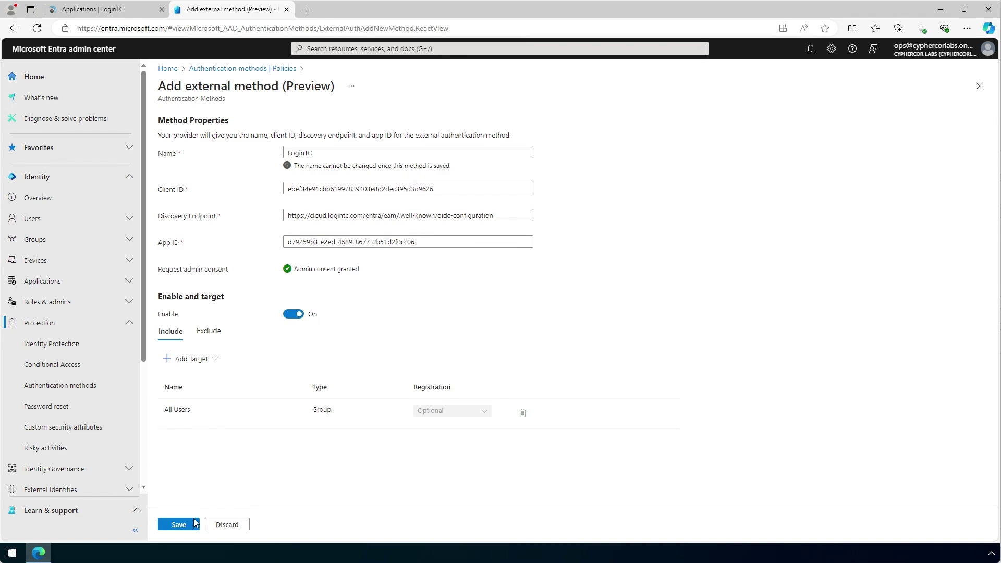
{"action": "left_click", "coordinate": [179, 524]}
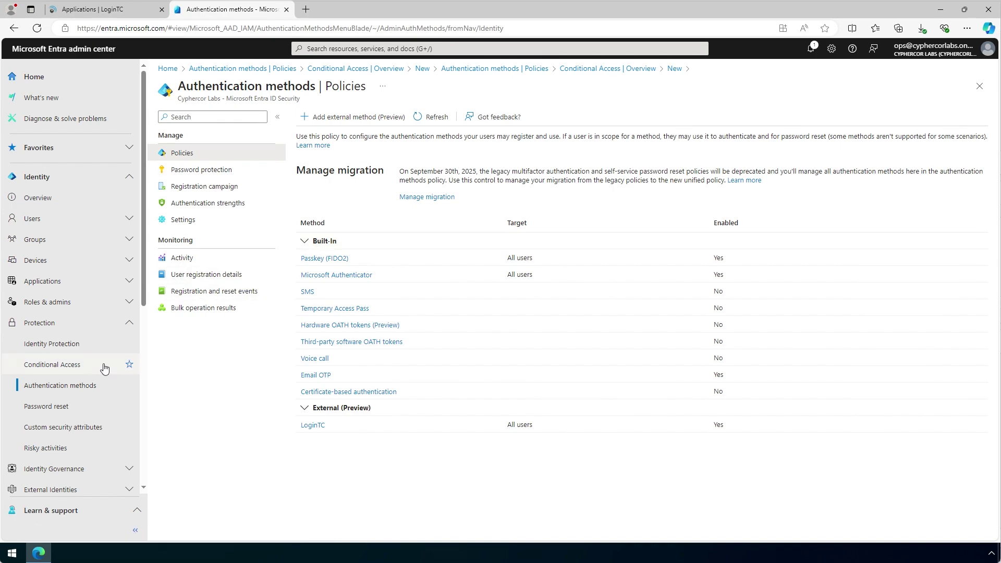
Start a new Conditional Access policy named '<test user> MFA' and open its user assignment
{"action": "left_click", "coordinate": [76, 364]}
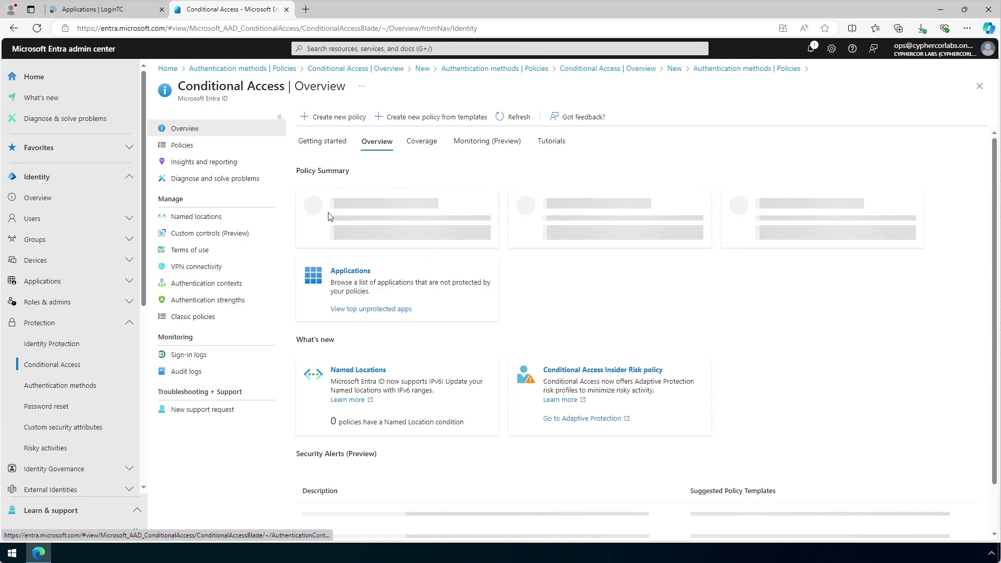
{"action": "left_click", "coordinate": [365, 118]}
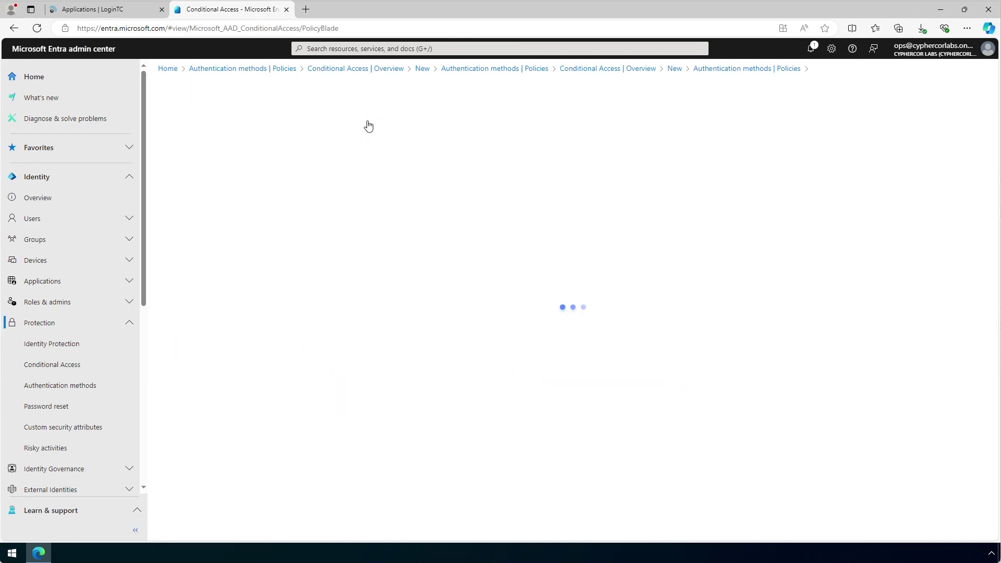
{"action": "left_click", "coordinate": [267, 181]}
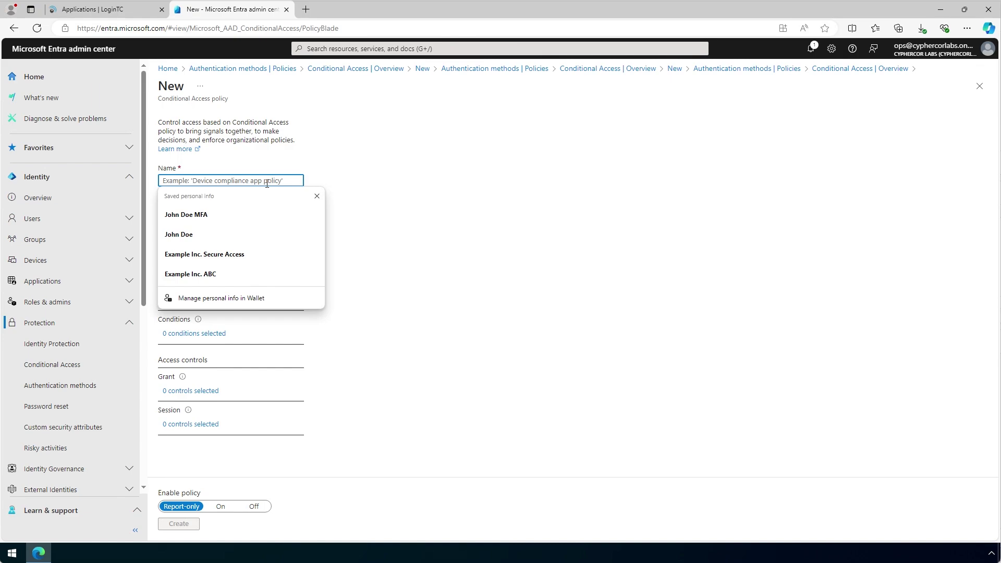
{"action": "type", "text": "John Doe MFA"}
{"action": "left_click", "coordinate": [316, 197]}
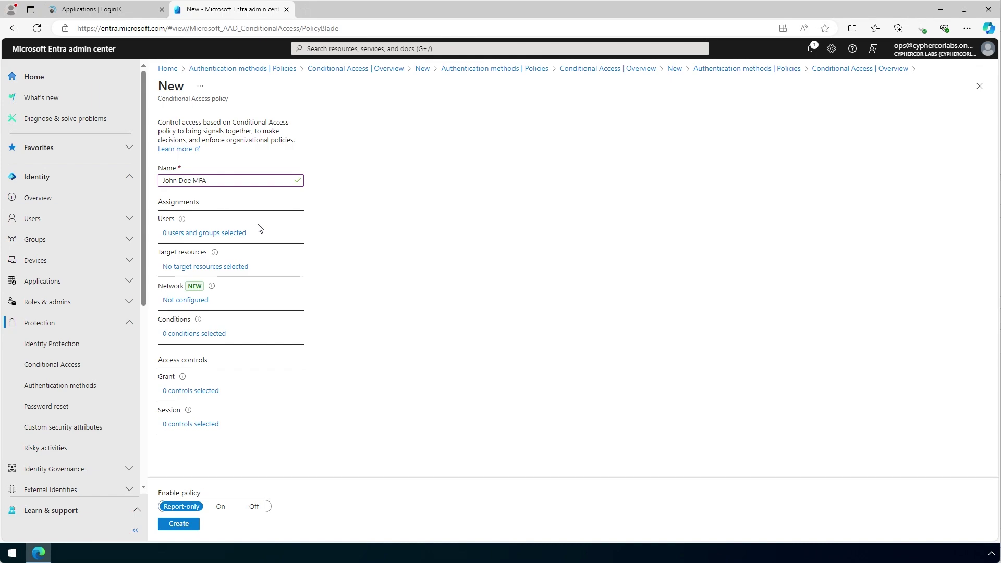
{"action": "left_click", "coordinate": [239, 232]}
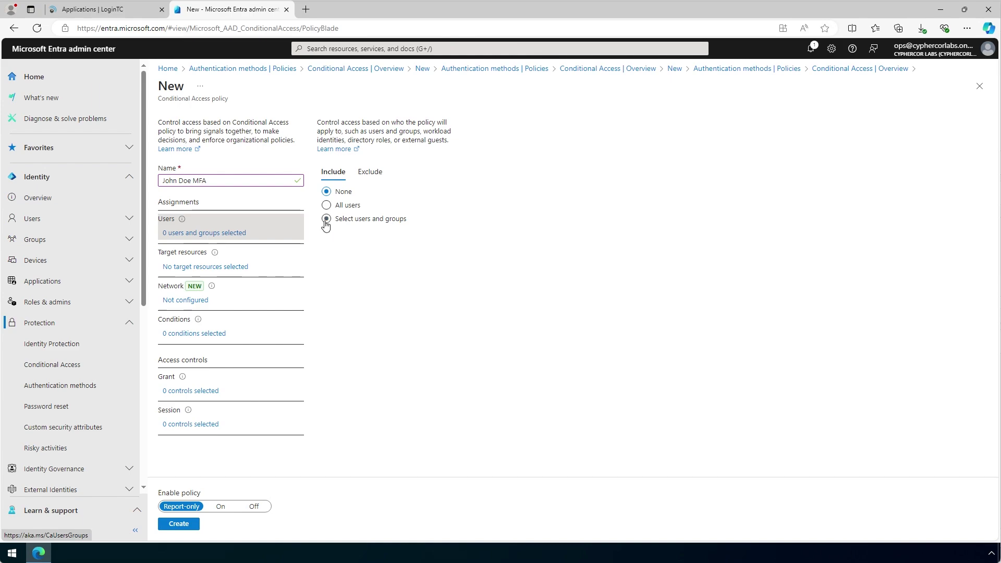
Assign the policy to the selected test user only
{"action": "left_click", "coordinate": [326, 218]}
{"action": "left_click", "coordinate": [337, 271]}
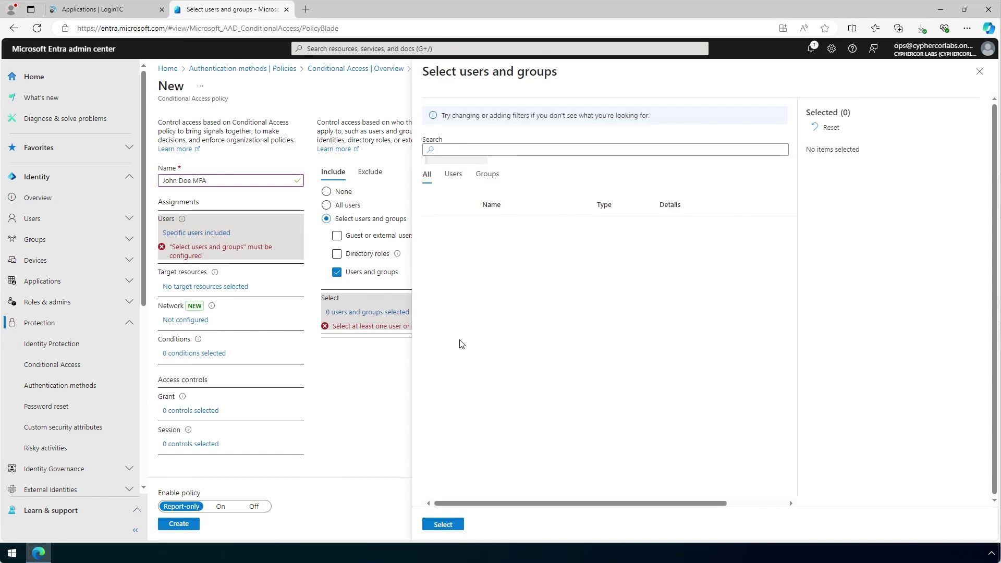
{"action": "left_click", "coordinate": [436, 278]}
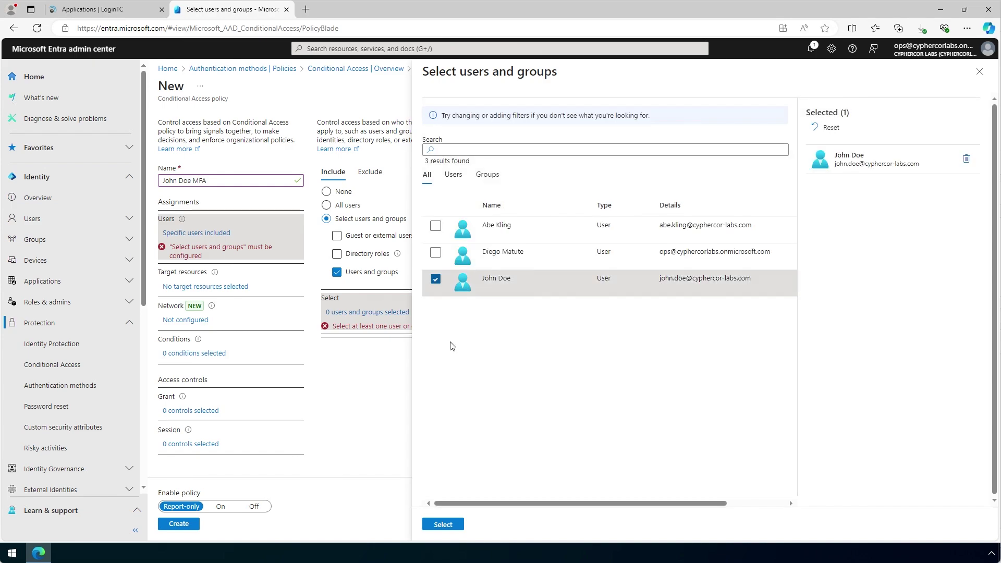
{"action": "left_click", "coordinate": [447, 524]}
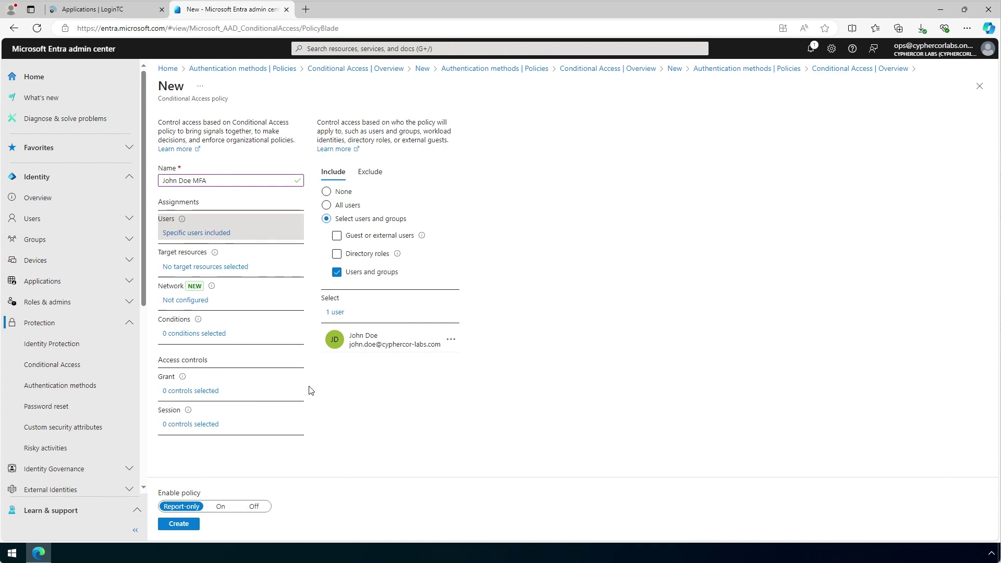
Set the grant control to Require multifactor authentication and create the policy
{"action": "left_click", "coordinate": [209, 393]}
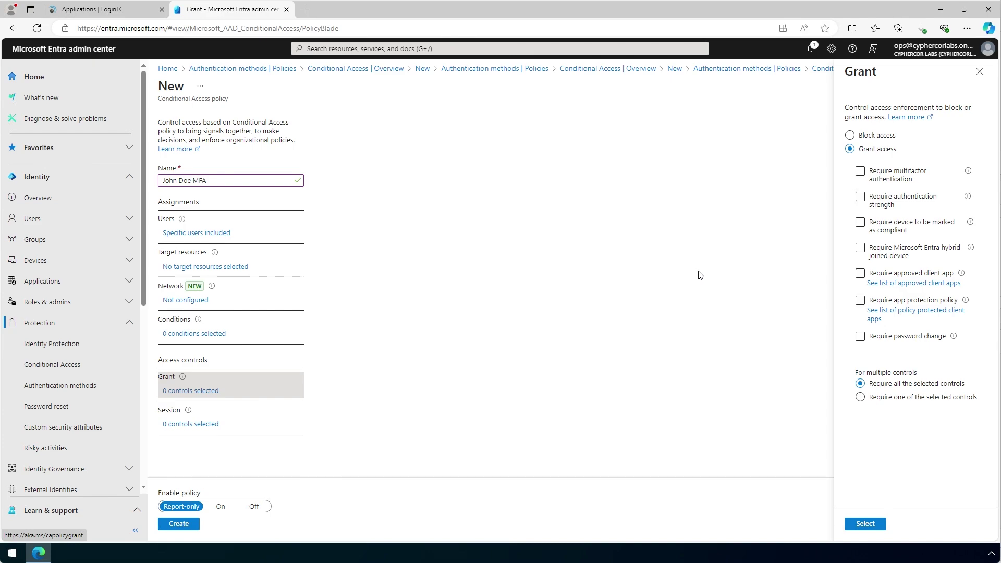
{"action": "left_click", "coordinate": [860, 172]}
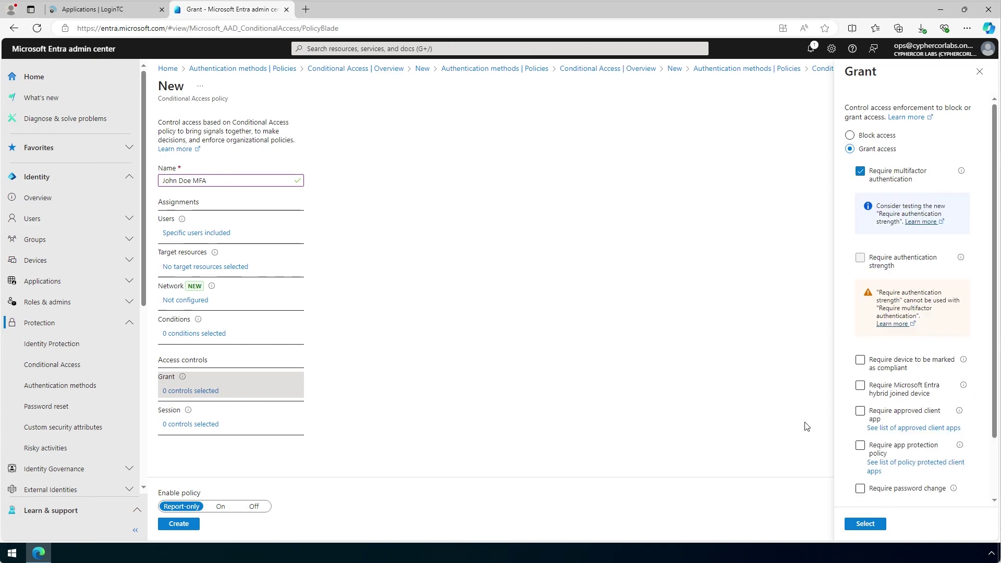
{"action": "left_click", "coordinate": [865, 524]}
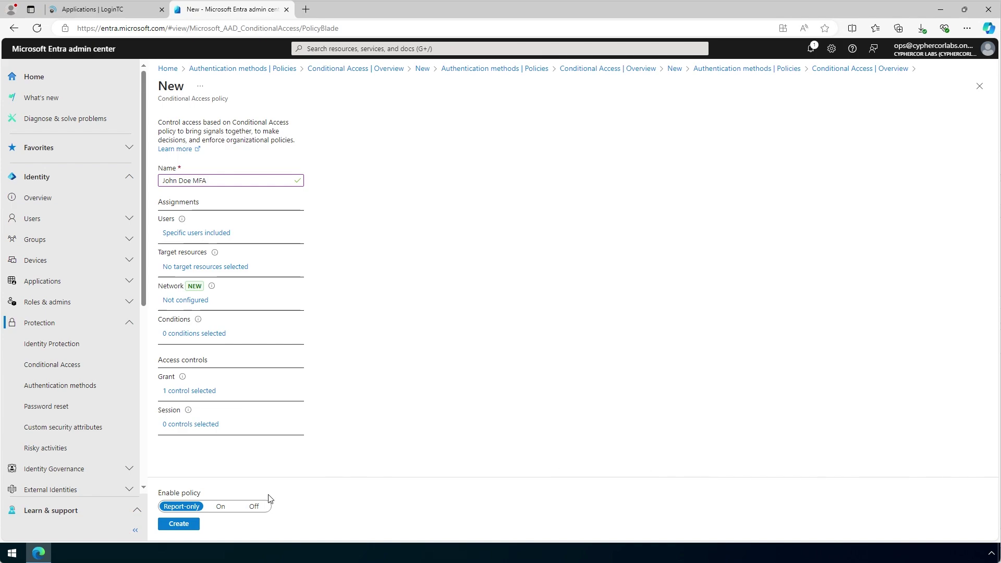
{"action": "left_click", "coordinate": [179, 524]}
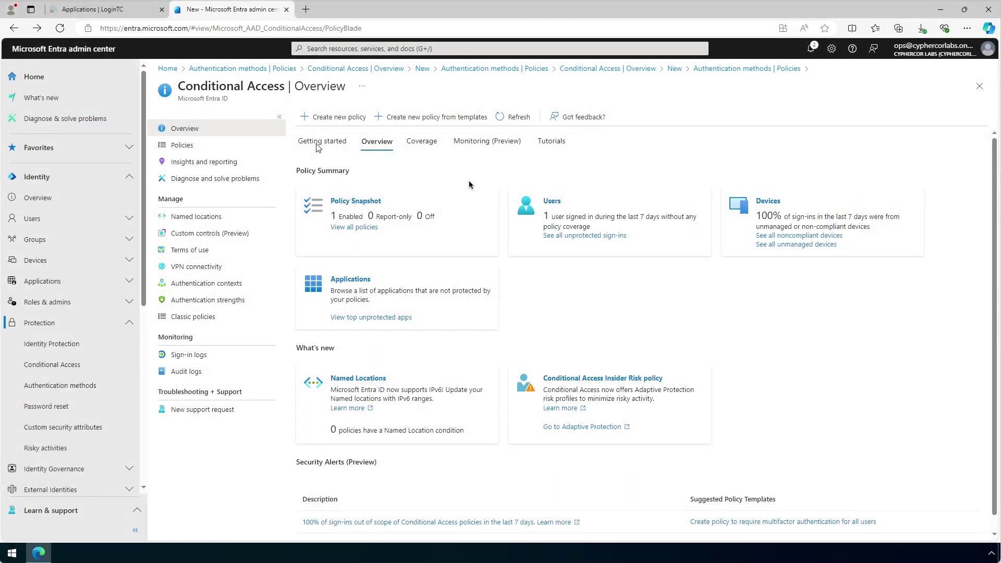
Open office.com in a new browser tab and begin signing in
{"action": "left_click", "coordinate": [306, 9]}
{"action": "type", "text": "offic"}
{"action": "key", "text": "Return"}
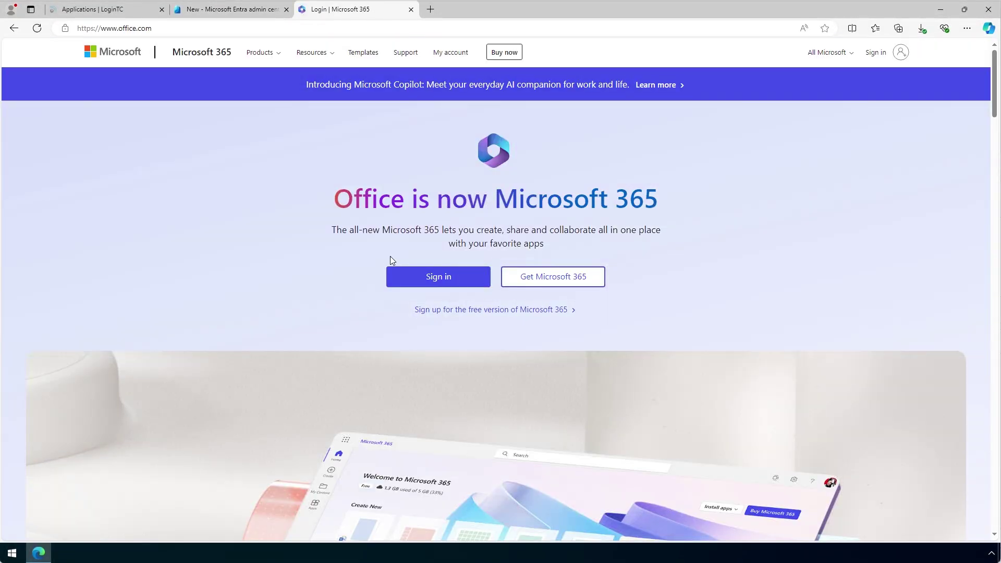
{"action": "left_click", "coordinate": [439, 280]}
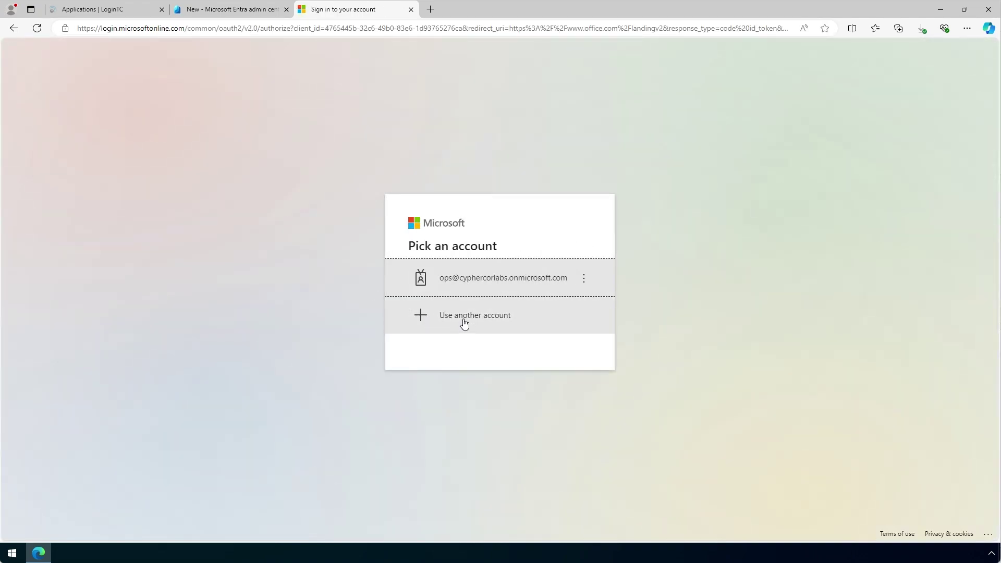
Sign in as another account with the test user's email and password
{"action": "left_click", "coordinate": [463, 320]}
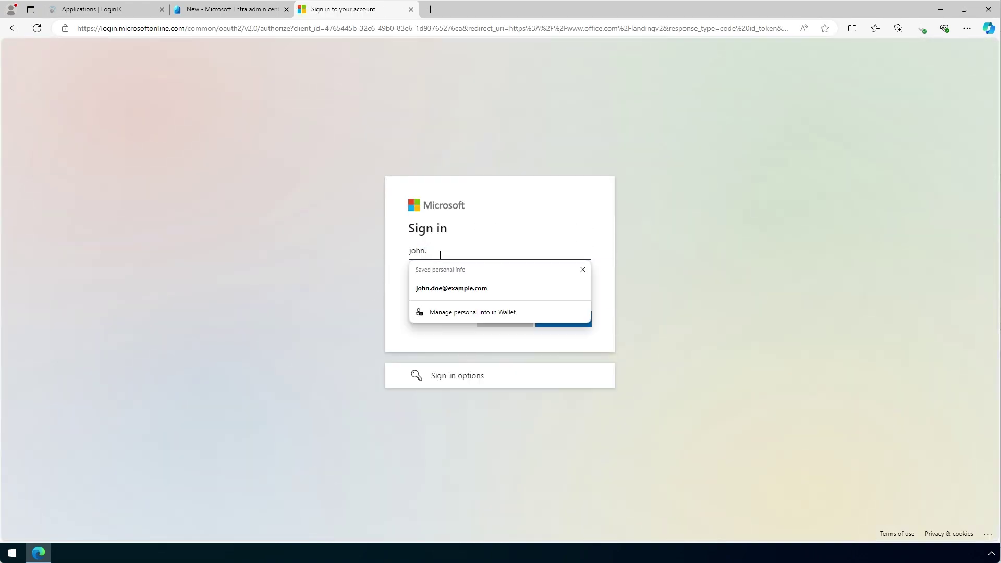
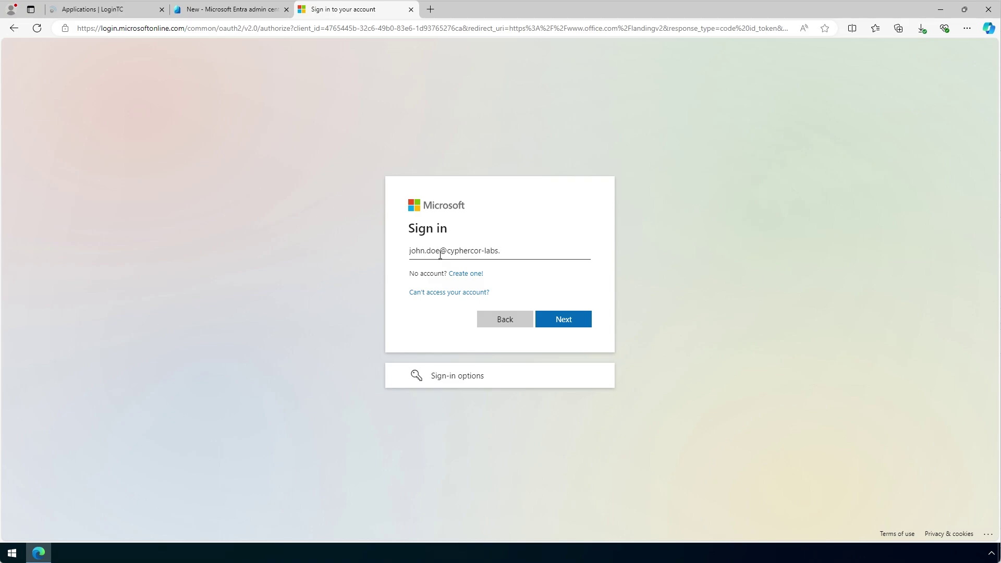
{"action": "left_click", "coordinate": [577, 319]}
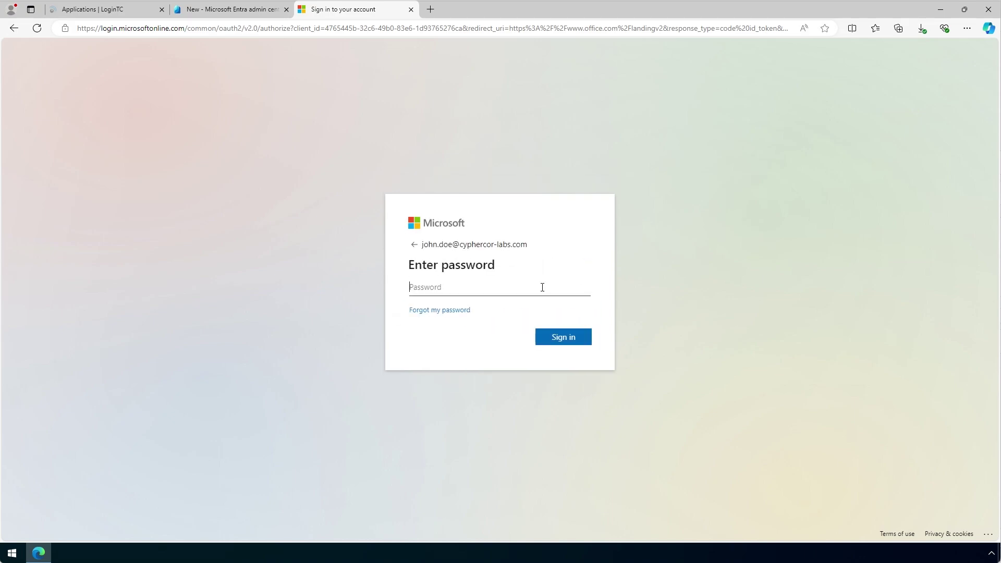
{"action": "key", "text": "ctrl+v"}
{"action": "left_click", "coordinate": [583, 342]}
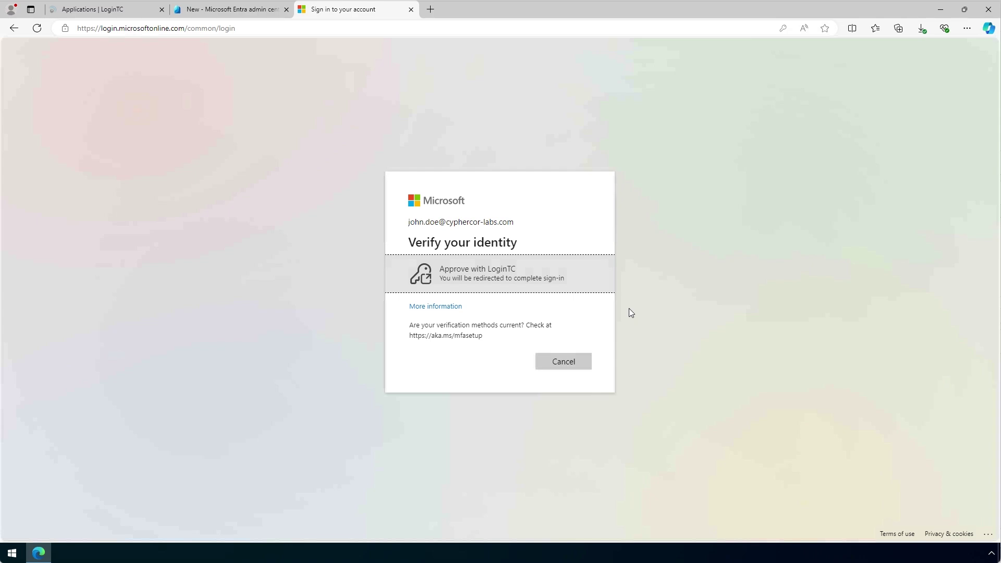
Choose Approve with LoginTC and send a push request to the phone
{"action": "left_click", "coordinate": [565, 266]}
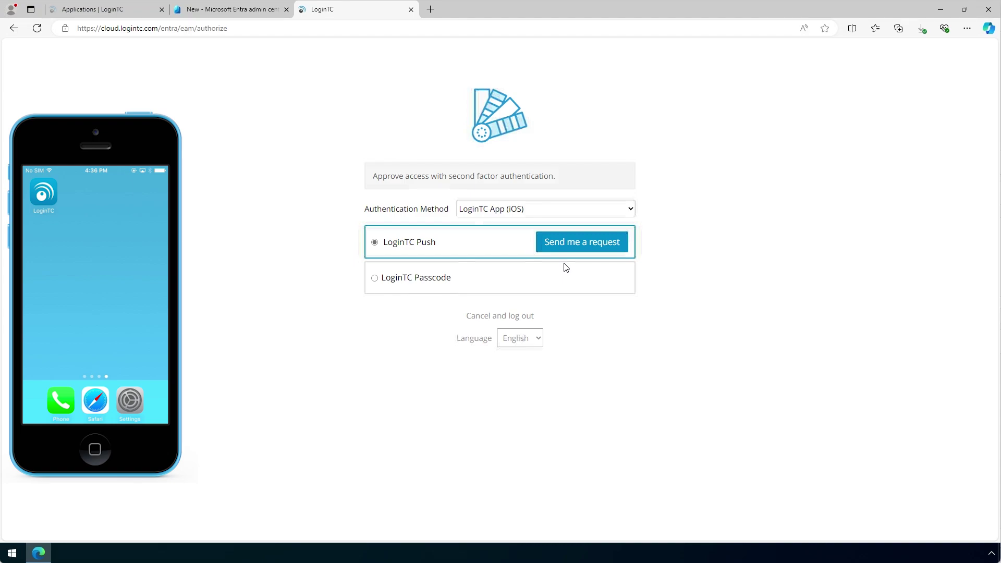
{"action": "left_click", "coordinate": [621, 246]}
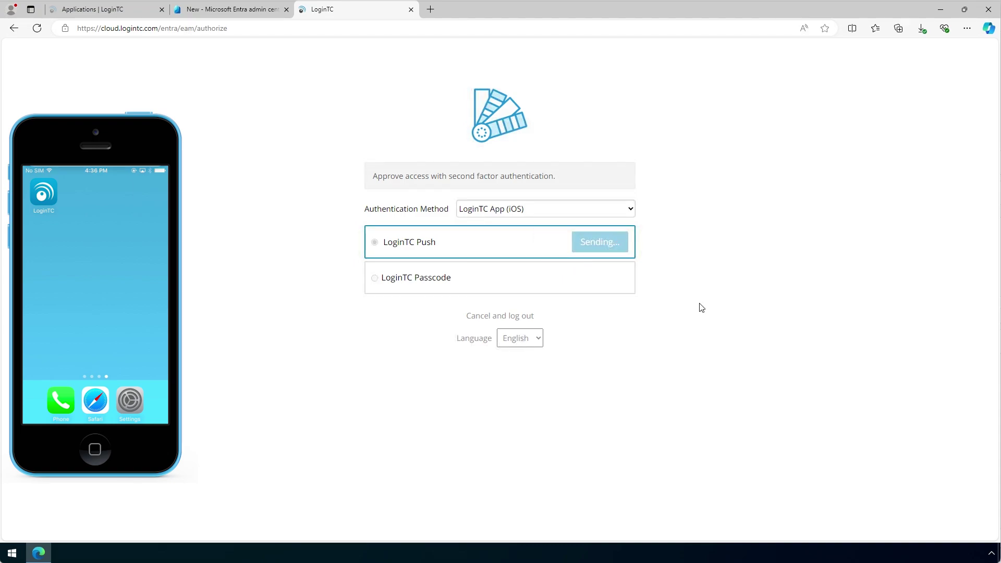